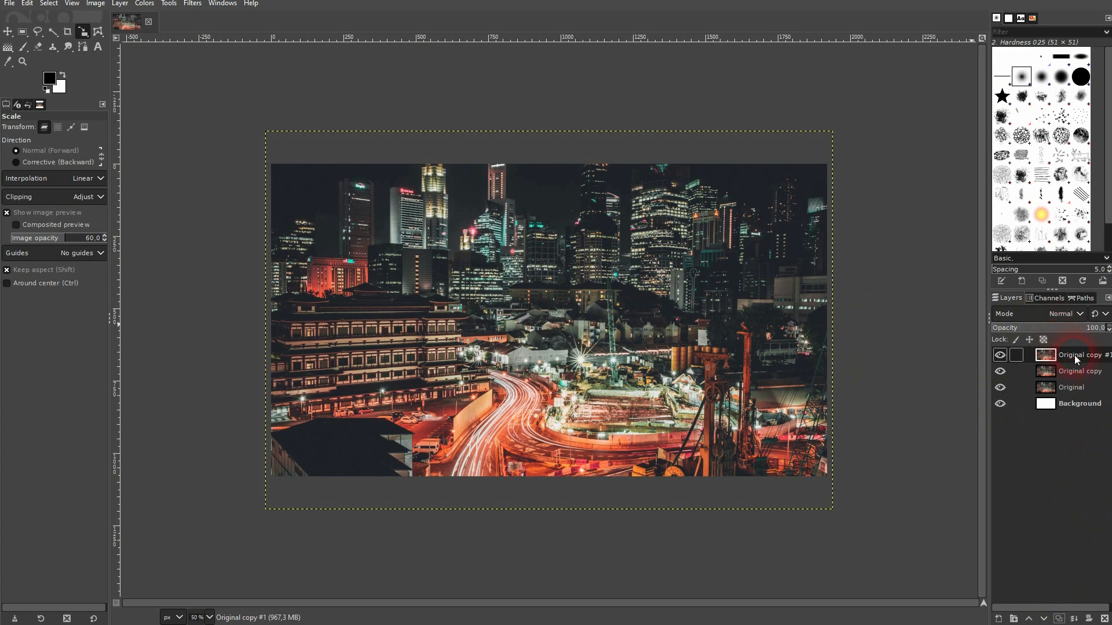
- Shear the Original copy #1 layer horizontally with a shear magnitude X of 1000
click(89, 36)
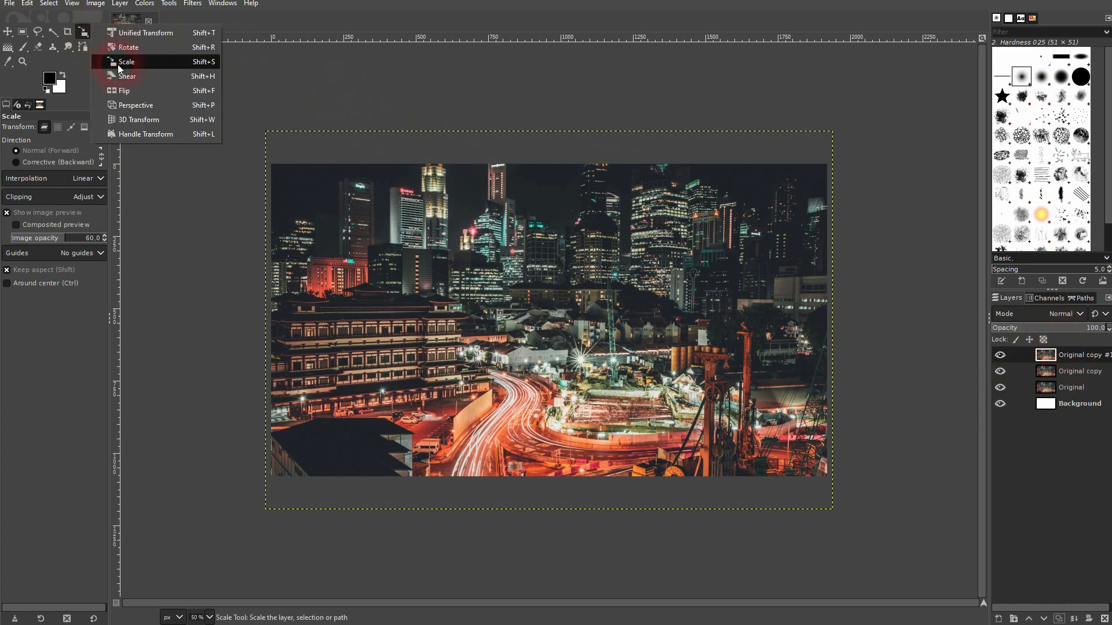
click(140, 77)
click(956, 120)
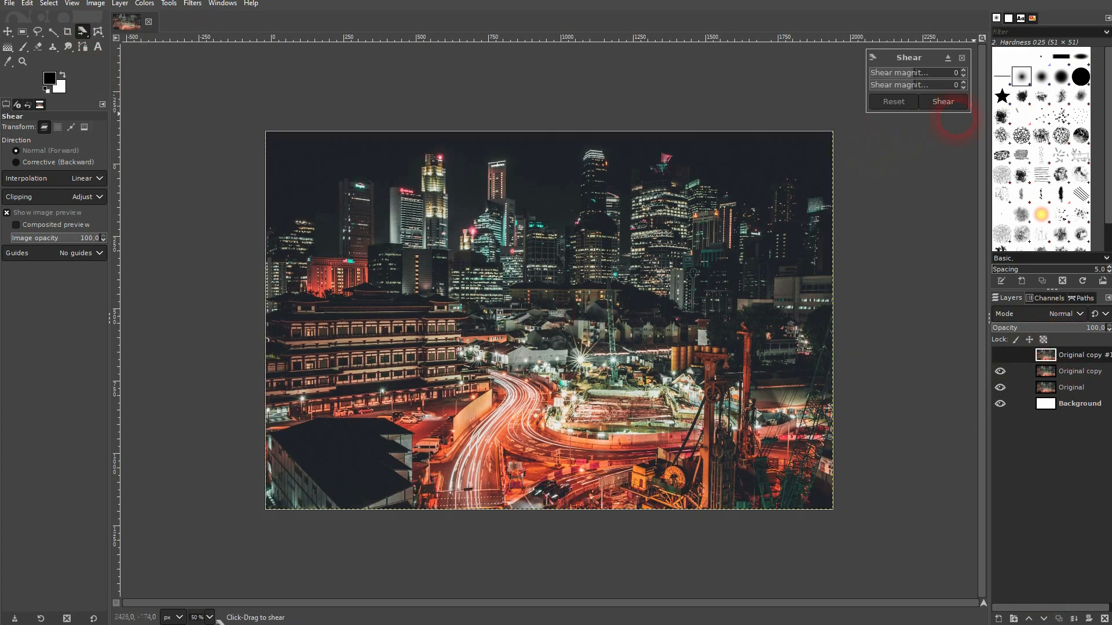
drag(921, 74, 963, 81)
click(964, 75)
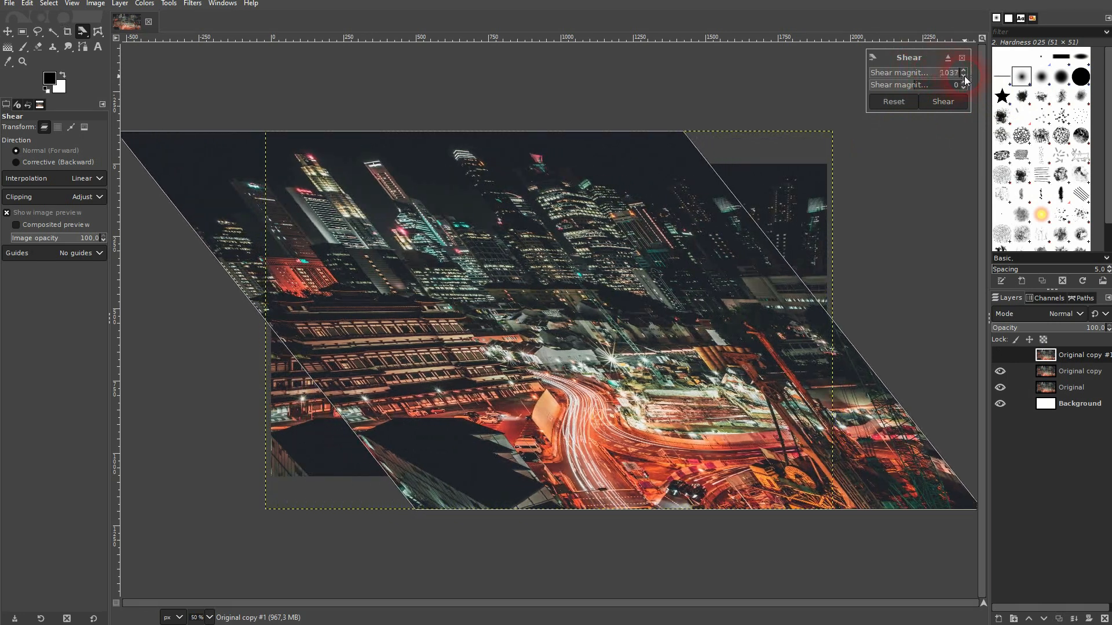
click(964, 75)
click(964, 76)
click(965, 75)
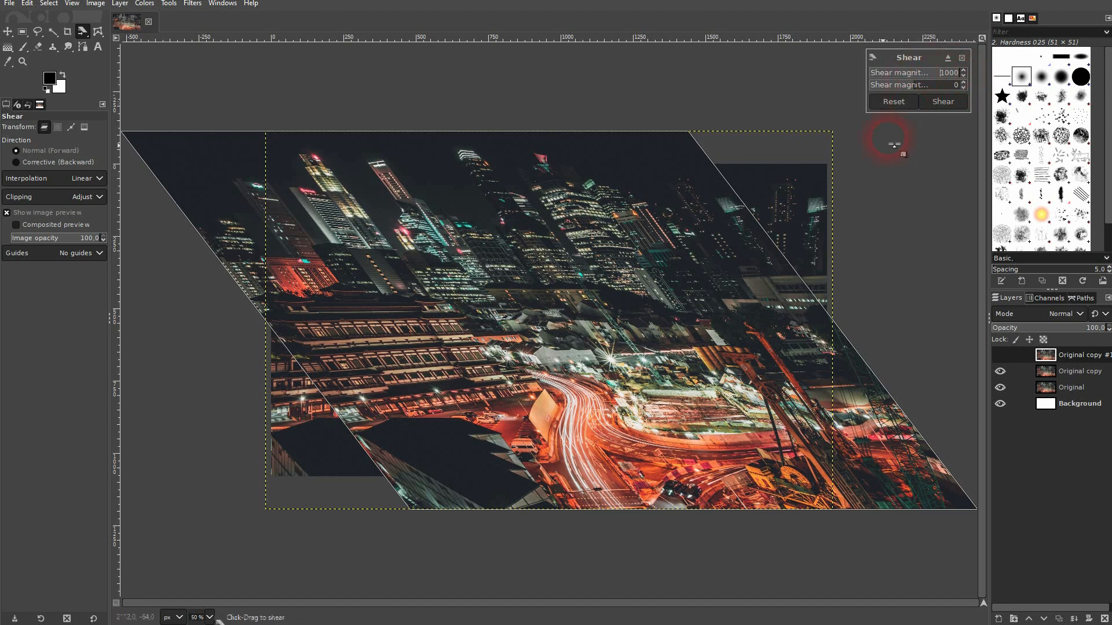
click(943, 102)
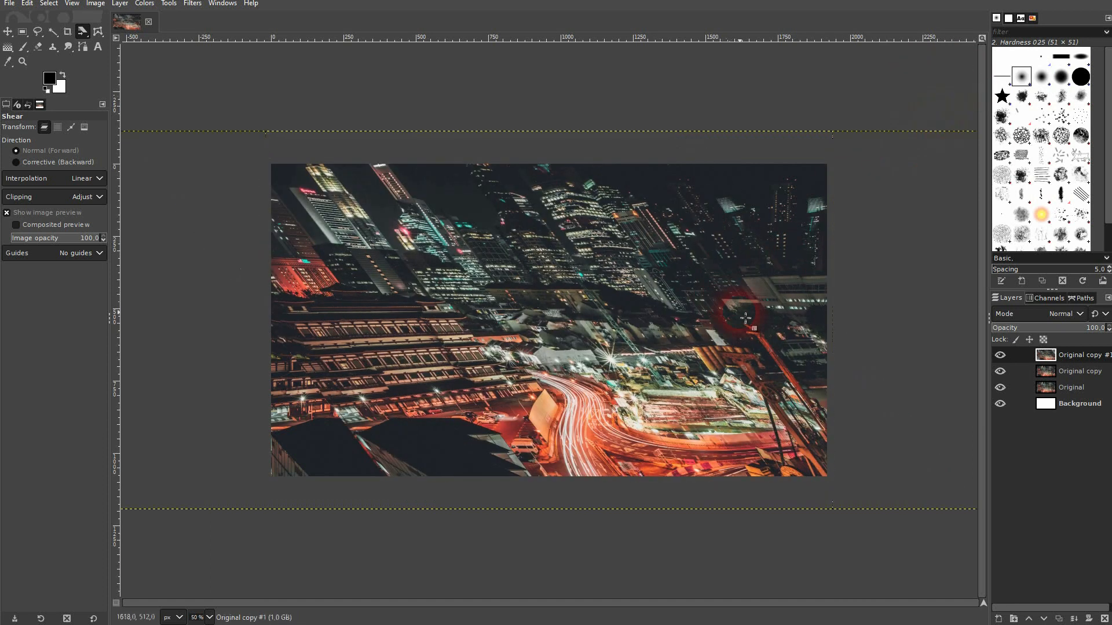
- Hide the Original copy and Original layers to inspect the sheared layer alone, and show both again
click(1000, 372)
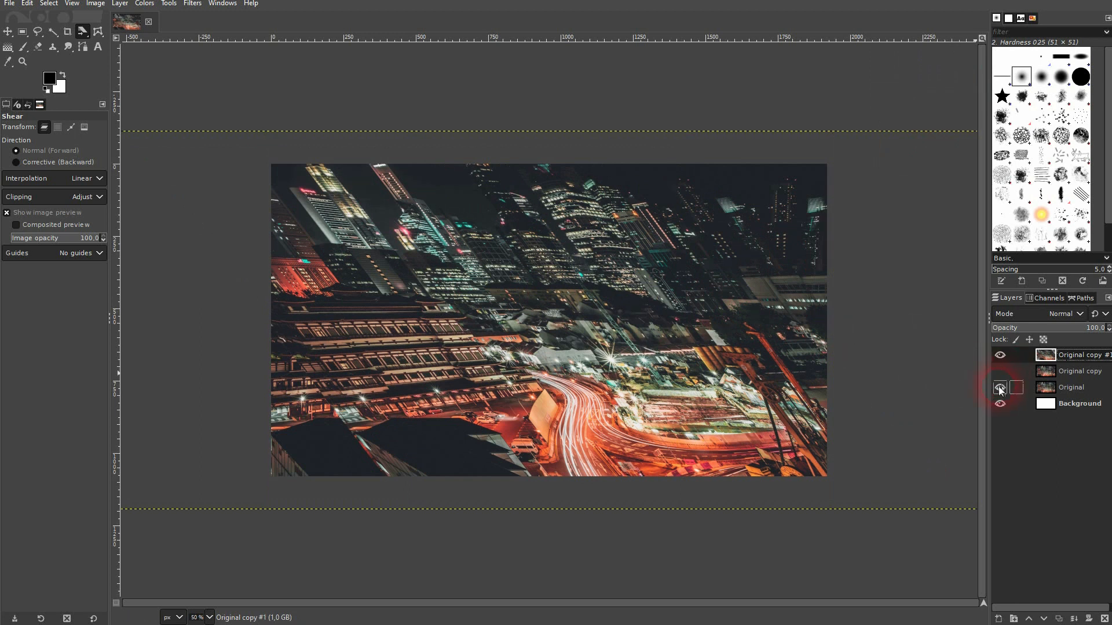
click(1000, 388)
click(1000, 371)
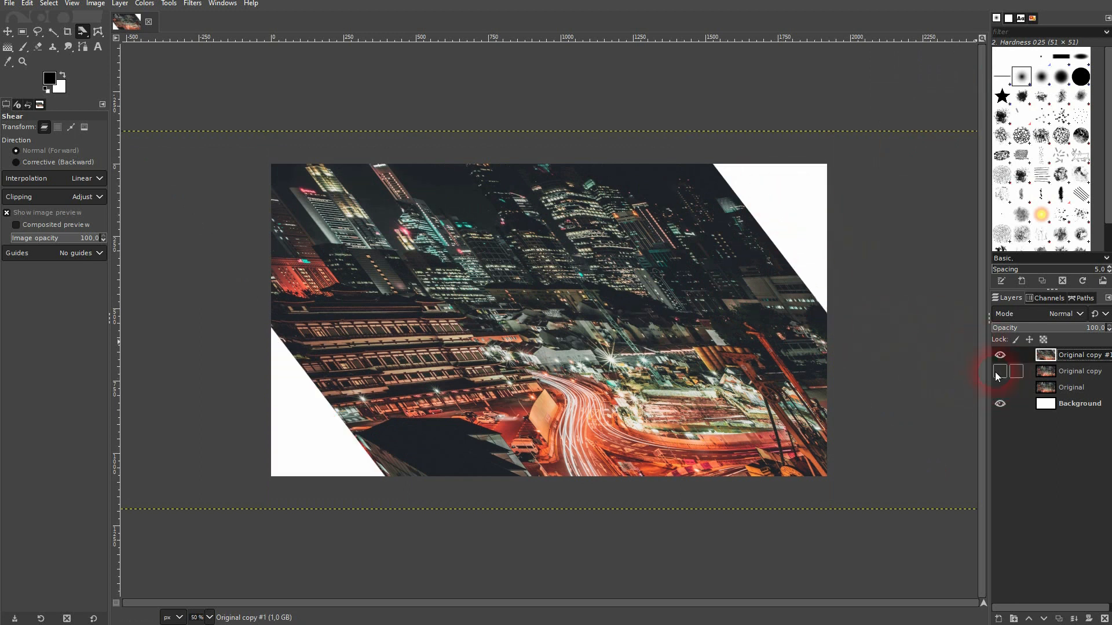
click(1000, 388)
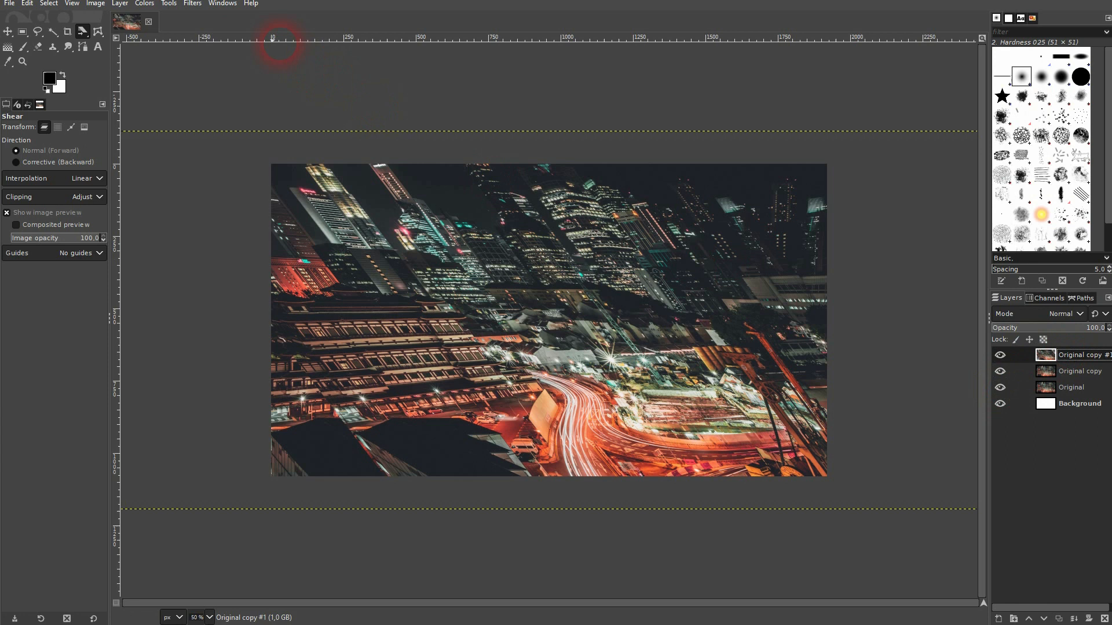
- Apply the Pixelize filter to the sheared layer with a block width and height of 120
click(200, 4)
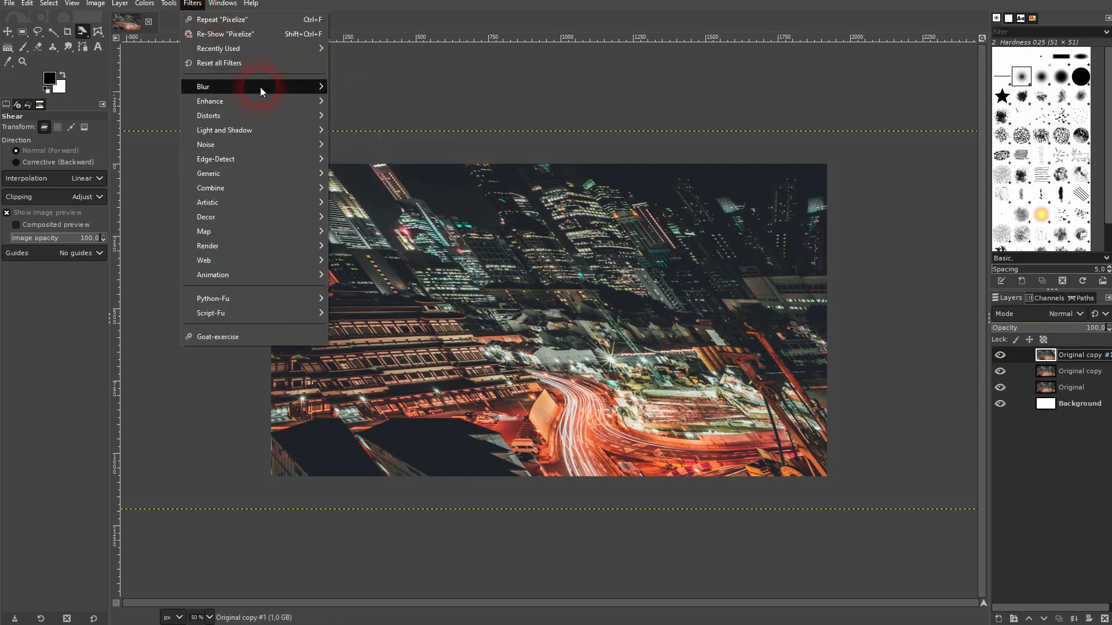
mouse_move(259, 87)
click(387, 158)
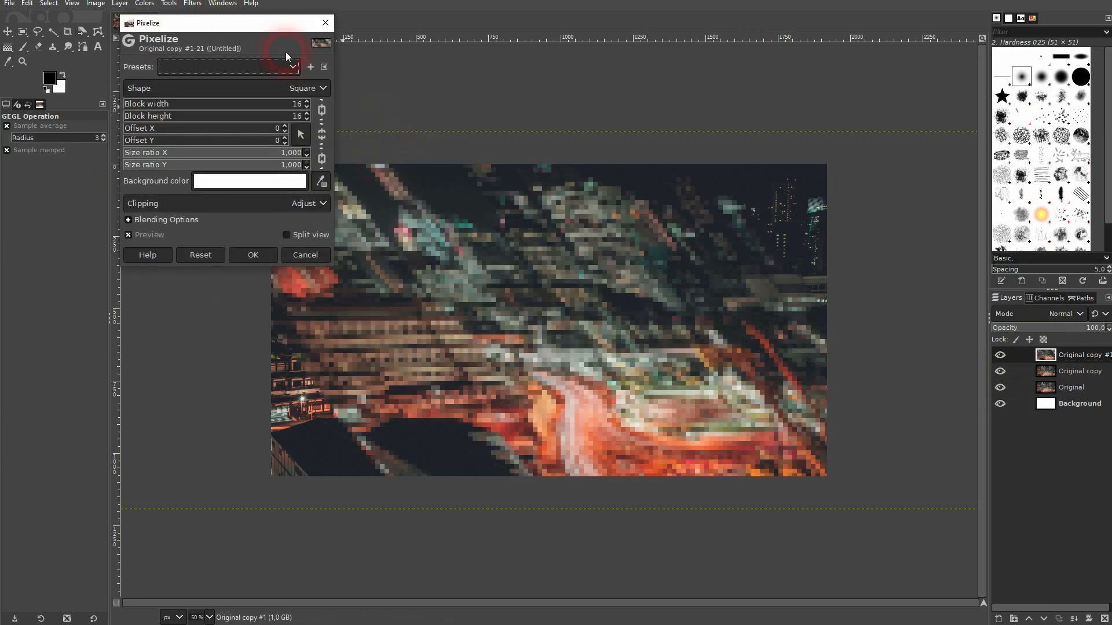
drag(267, 29, 184, 70)
click(79, 275)
click(73, 277)
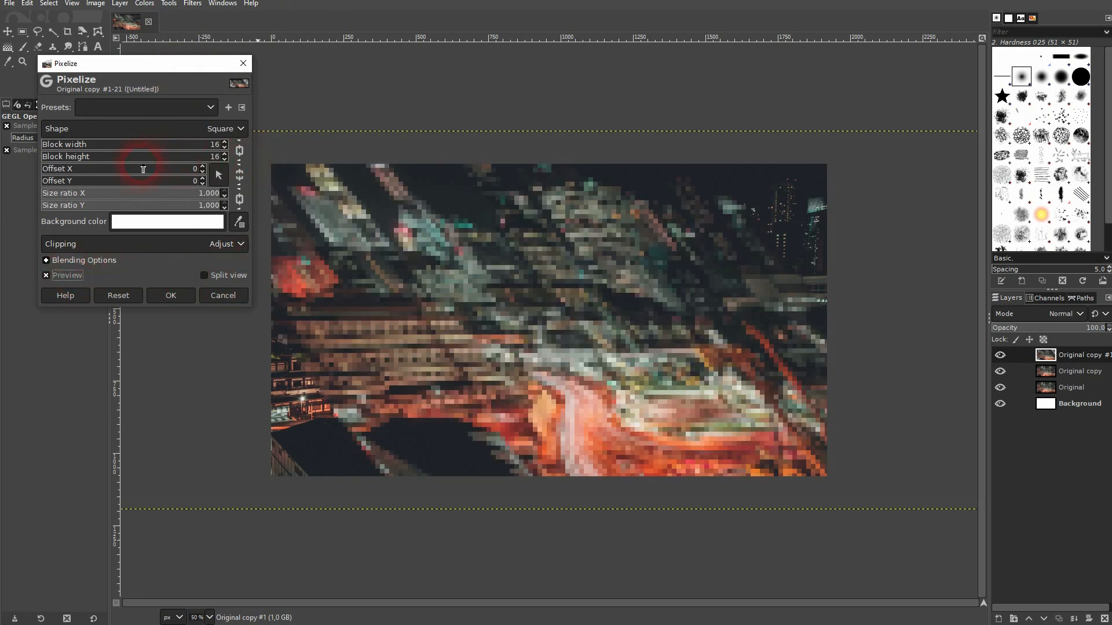
click(238, 153)
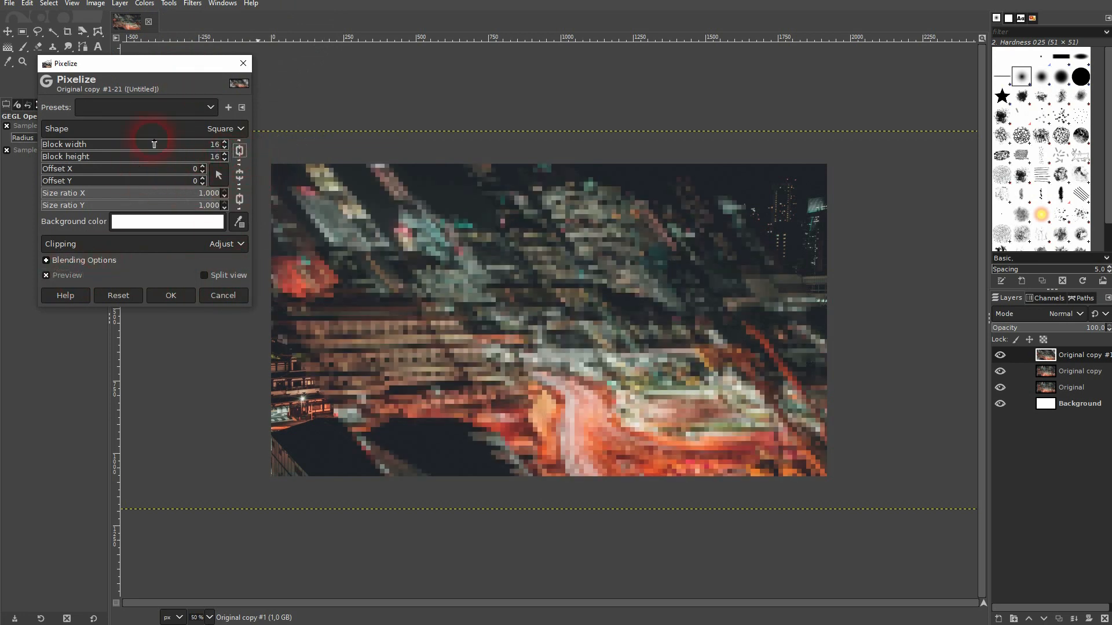
drag(67, 145, 81, 144)
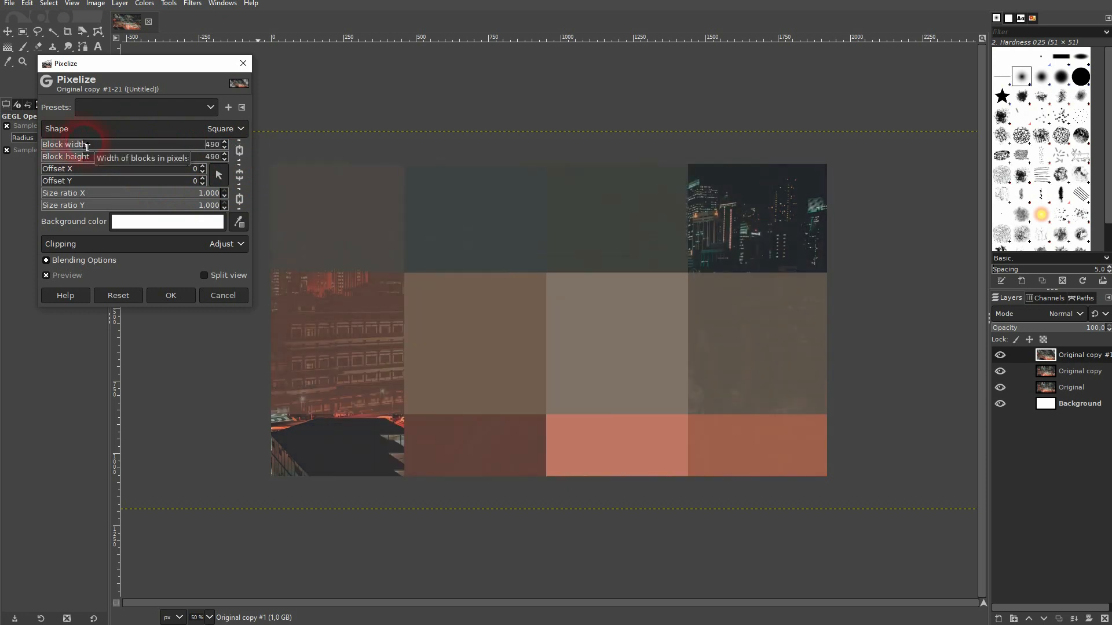
click(55, 146)
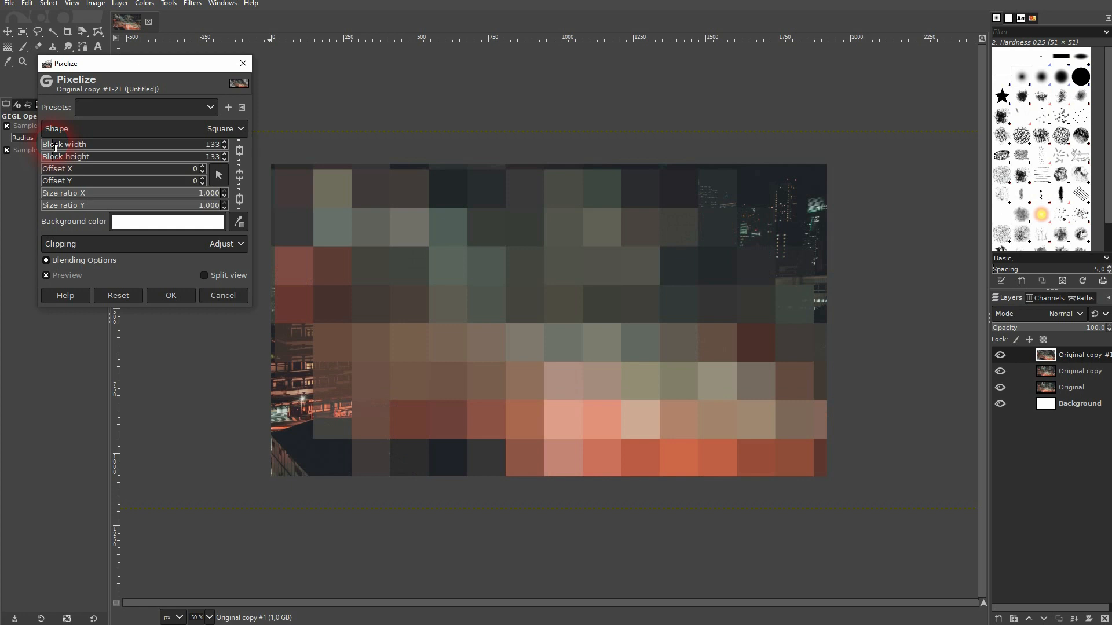
drag(55, 148, 54, 148)
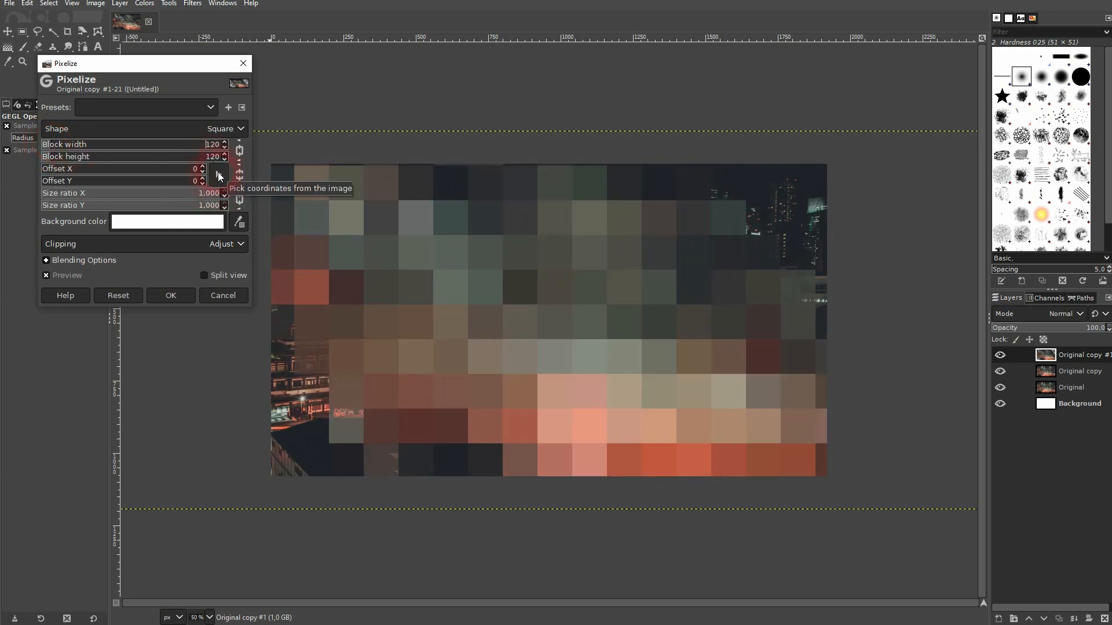
click(183, 292)
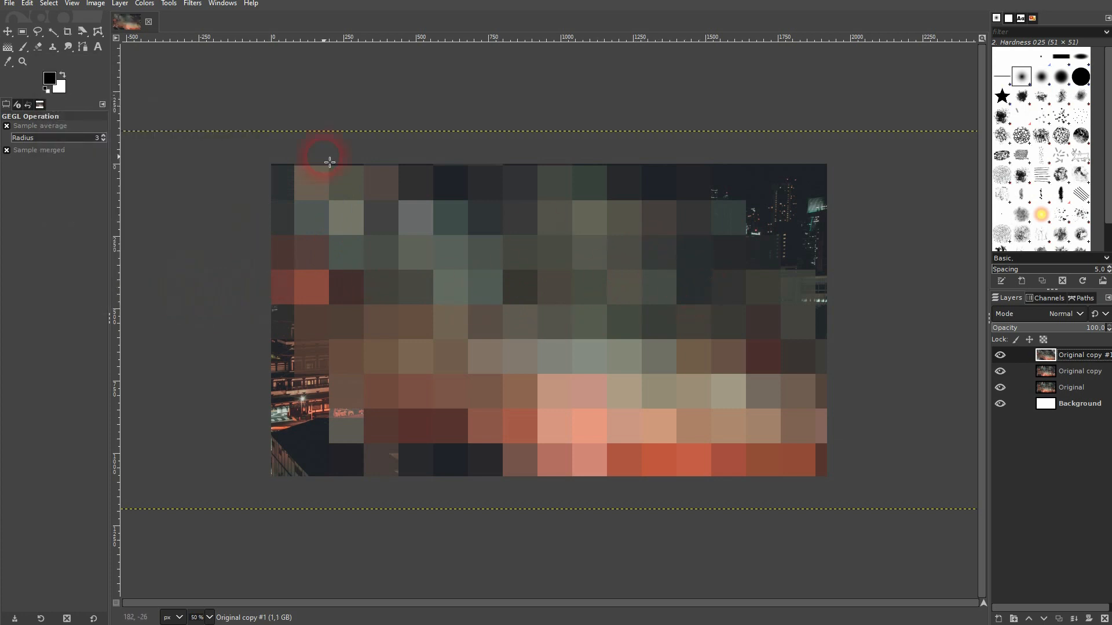
- Shear the pixelized Original copy #1 layer back horizontally with a magnitude of -1000
click(83, 30)
drag(248, 129, 578, 285)
click(879, 107)
drag(914, 74, 870, 72)
click(963, 70)
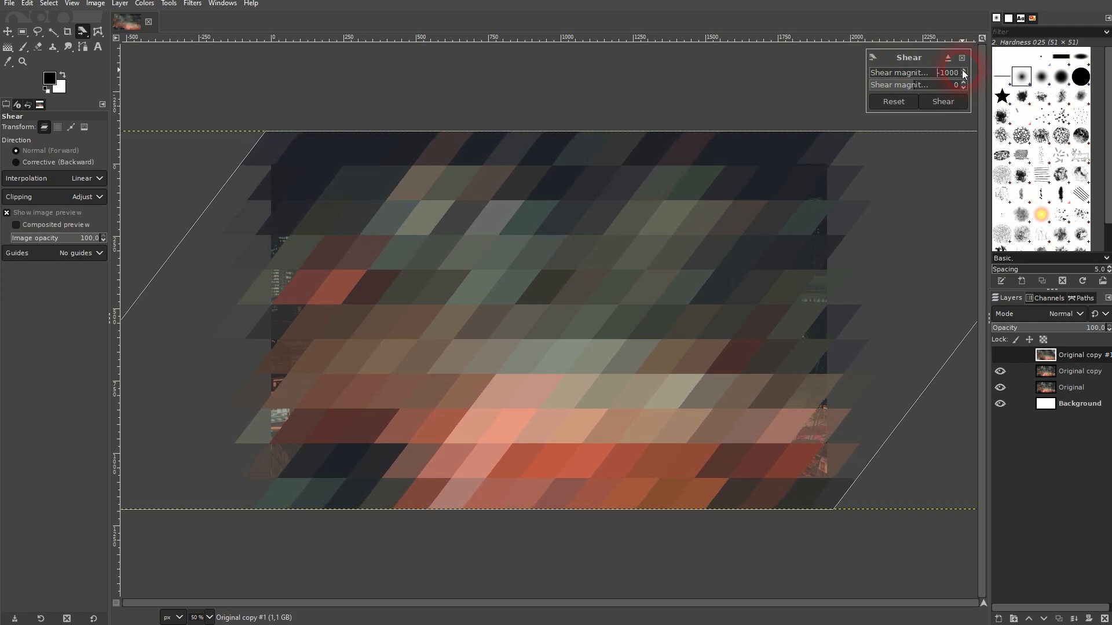
click(950, 102)
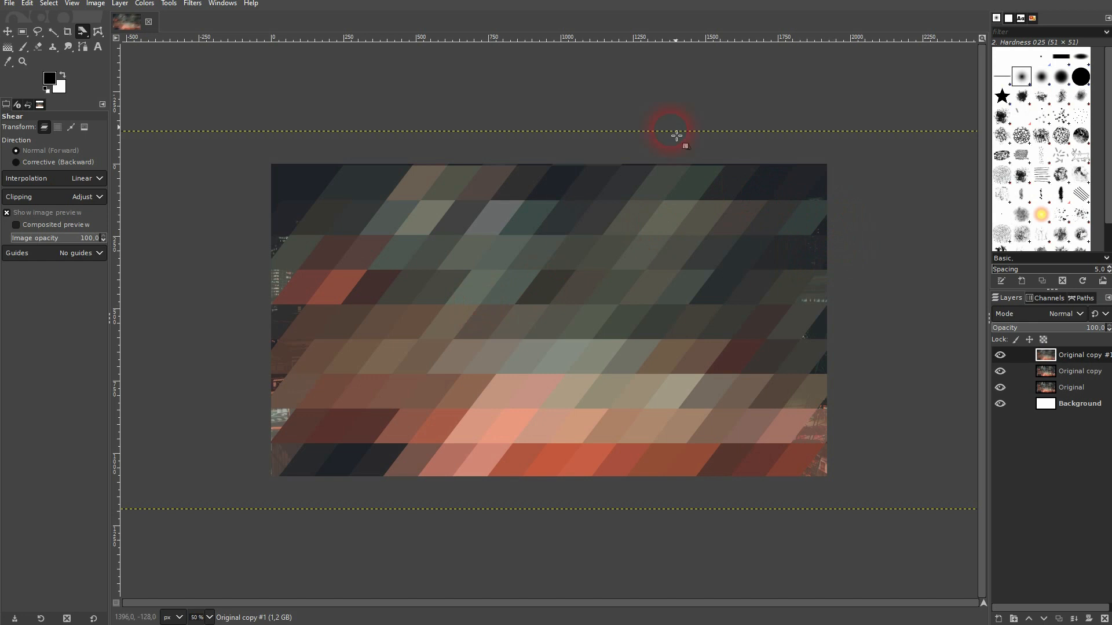
- Set the opacity of the Original copy #1 layer to 50
scroll(510, 163, up, 3)
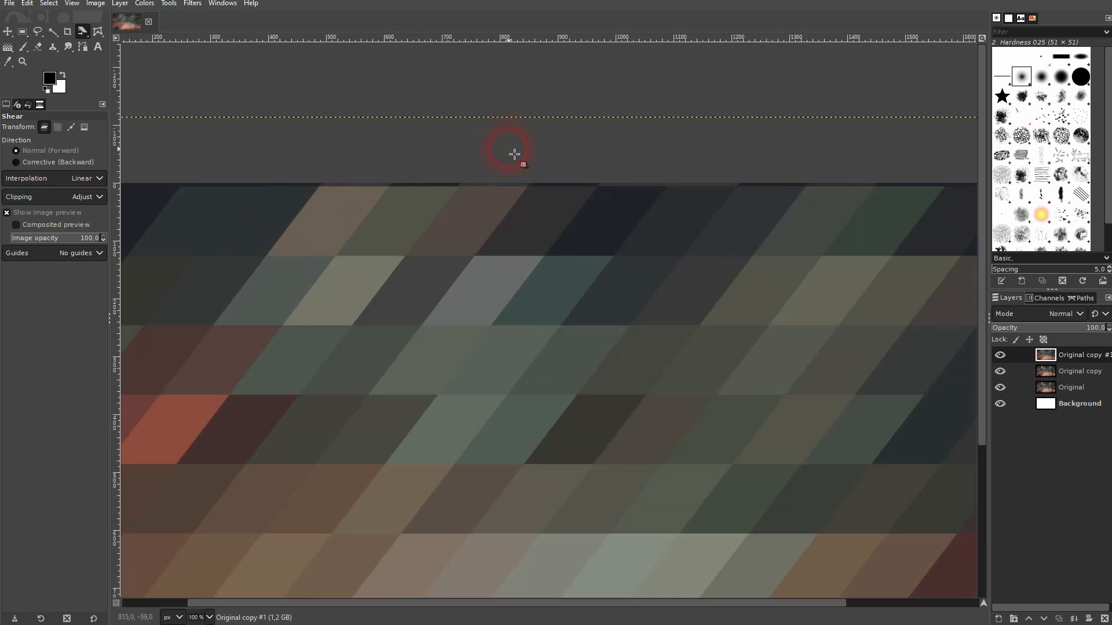
scroll(522, 235, down, 3)
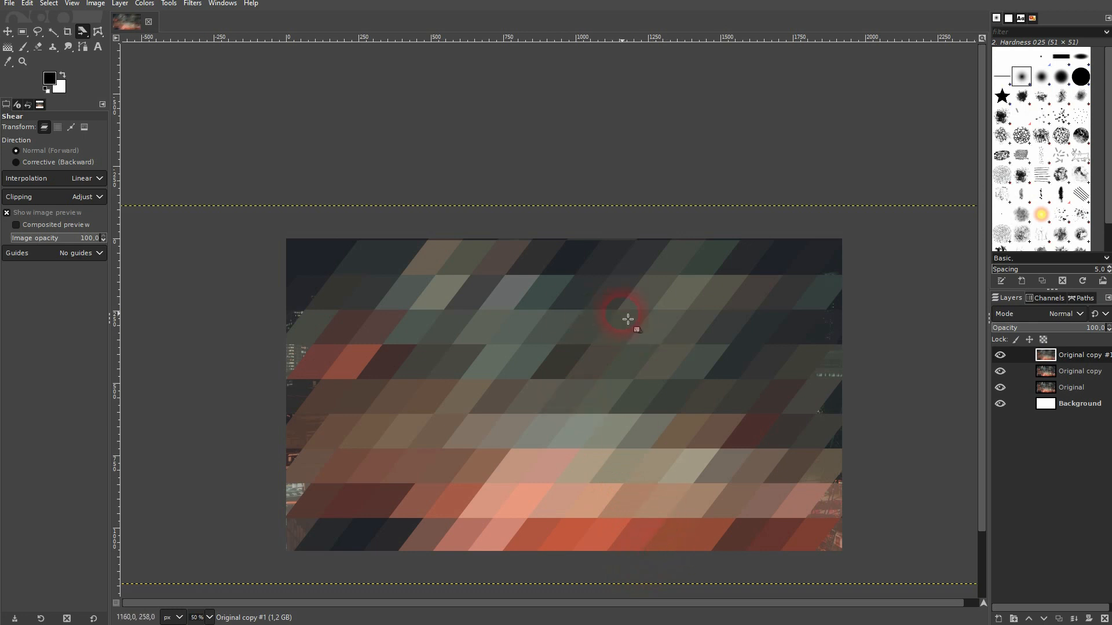
scroll(924, 481, down, 2)
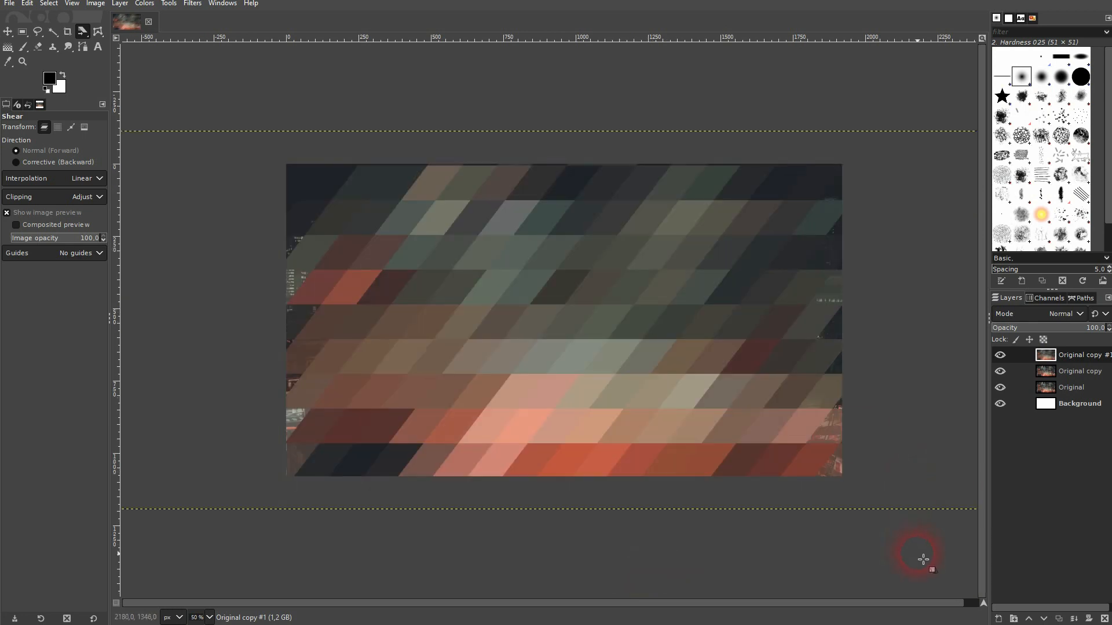
scroll(918, 551, right, 1)
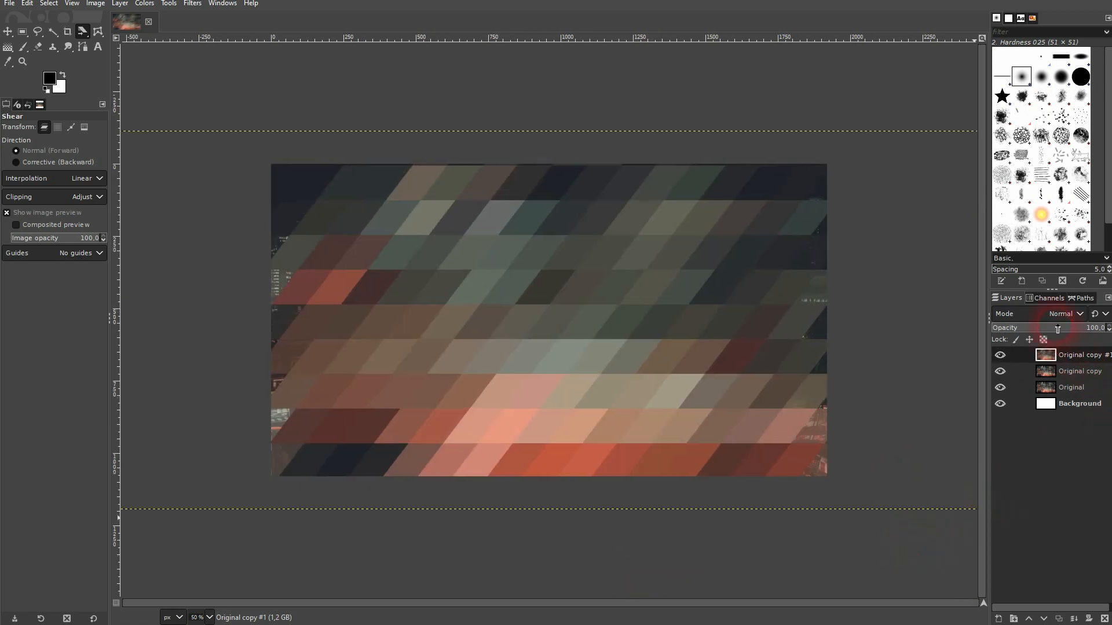
click(1057, 327)
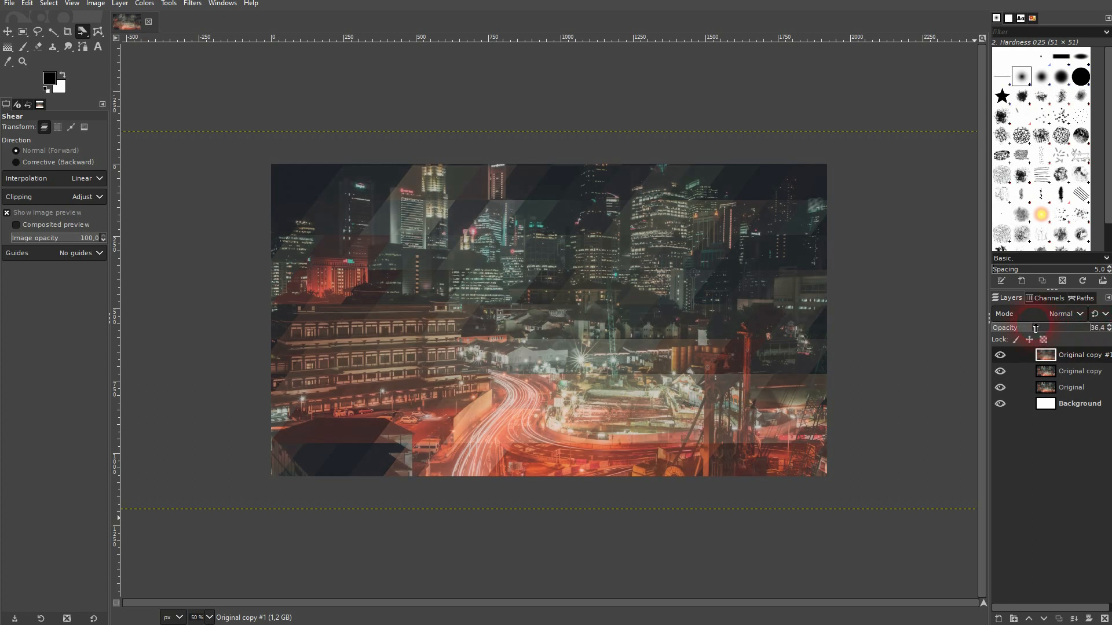
drag(1094, 328, 1099, 329)
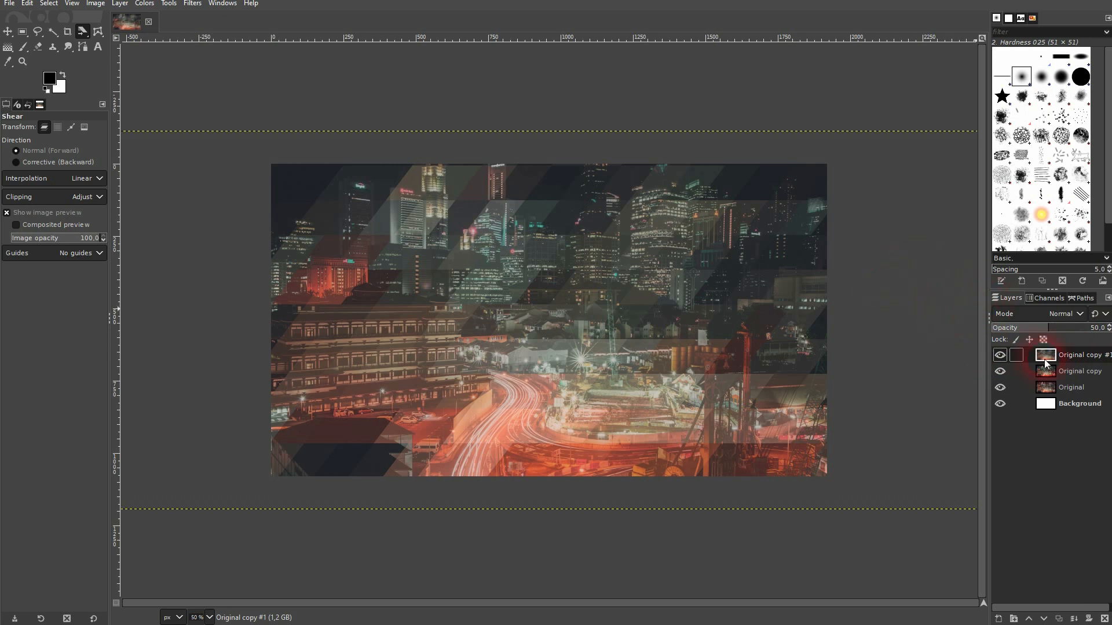
- Shear the Original copy layer horizontally with a negative magnitude and repeat the Pixelize filter on it
click(1080, 371)
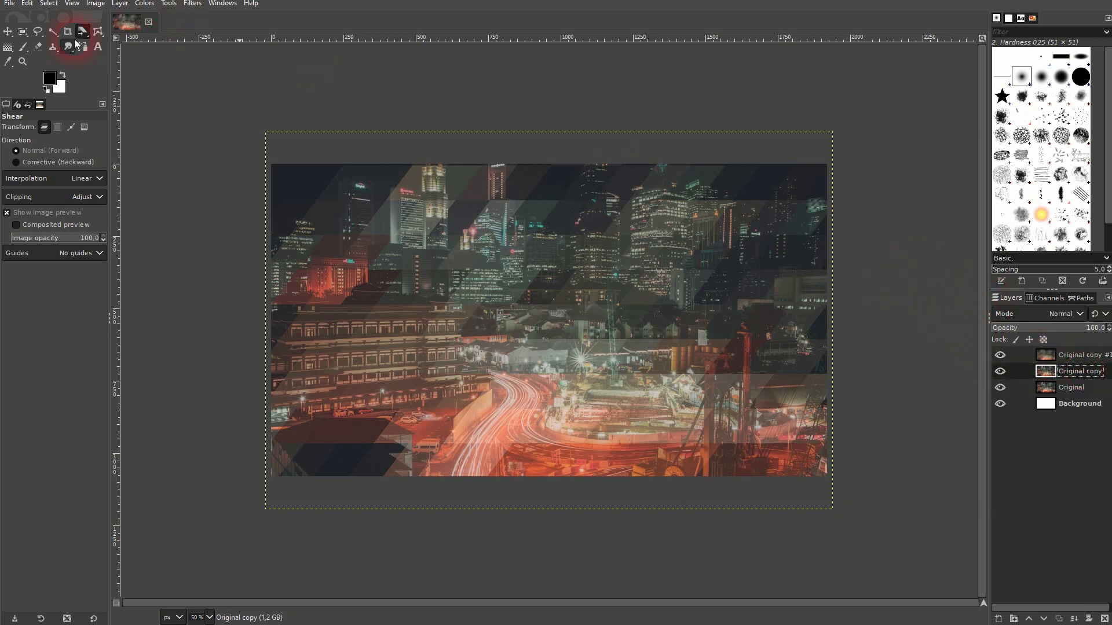
click(604, 331)
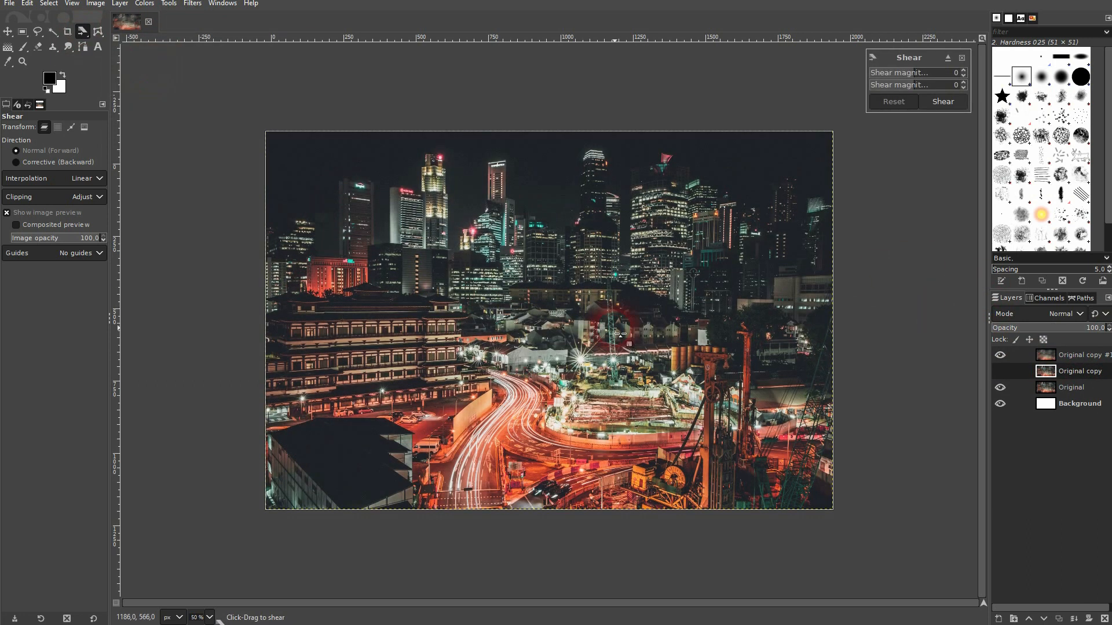
drag(915, 73, 872, 75)
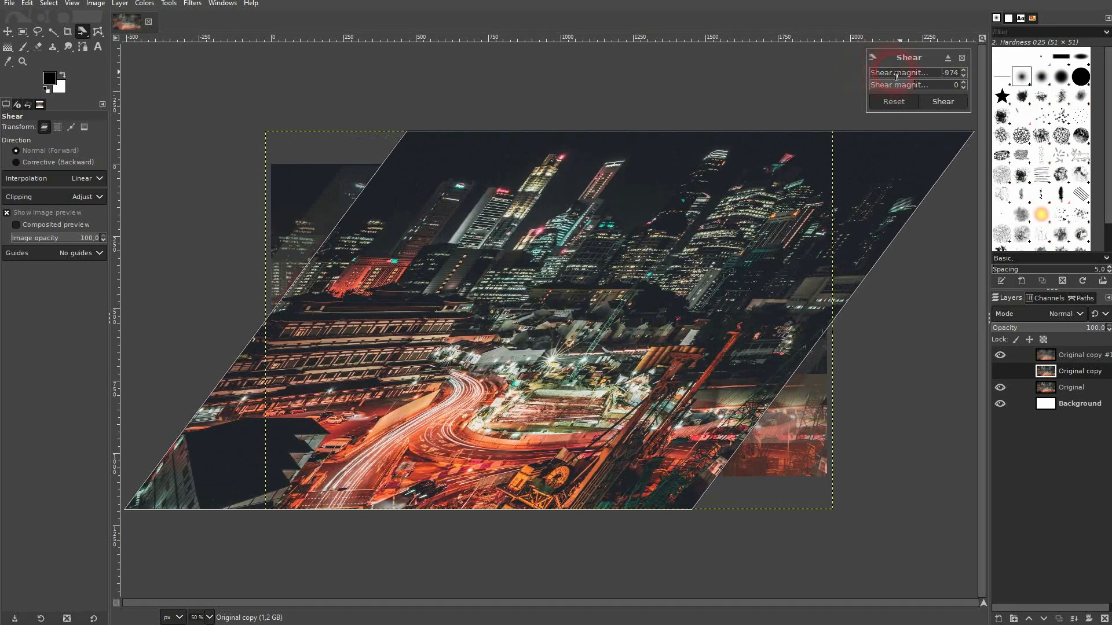
click(963, 74)
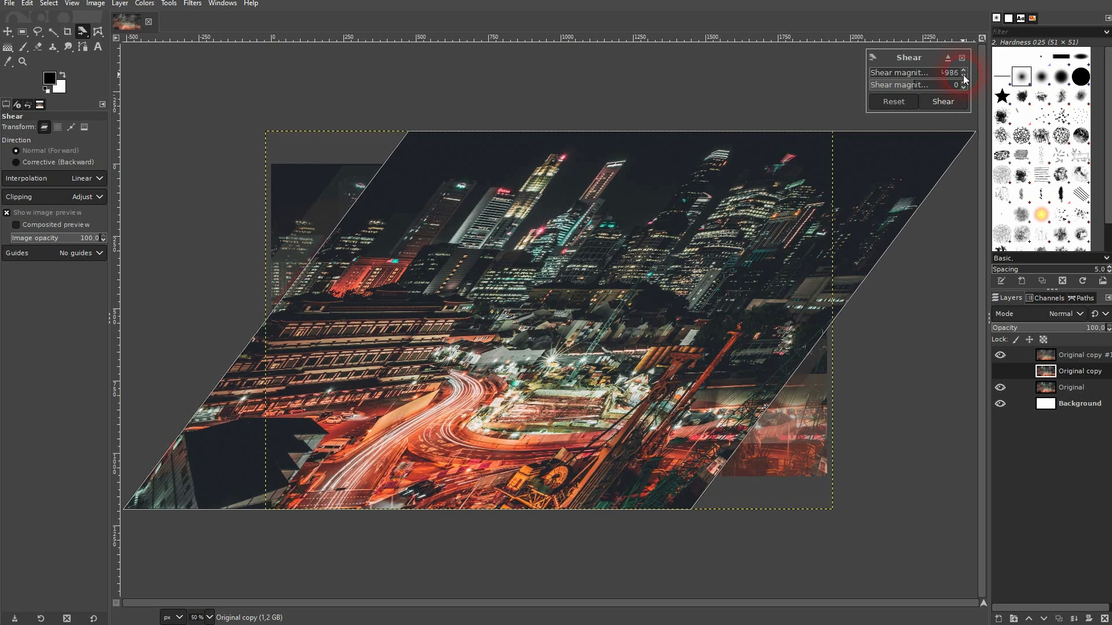
click(947, 101)
click(200, 4)
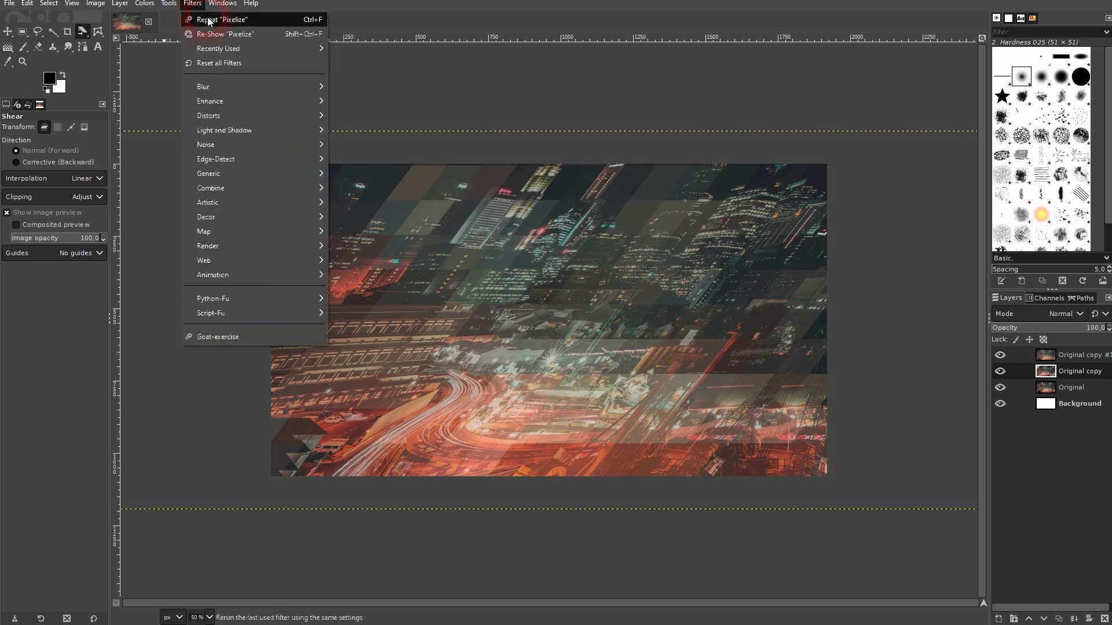
click(209, 22)
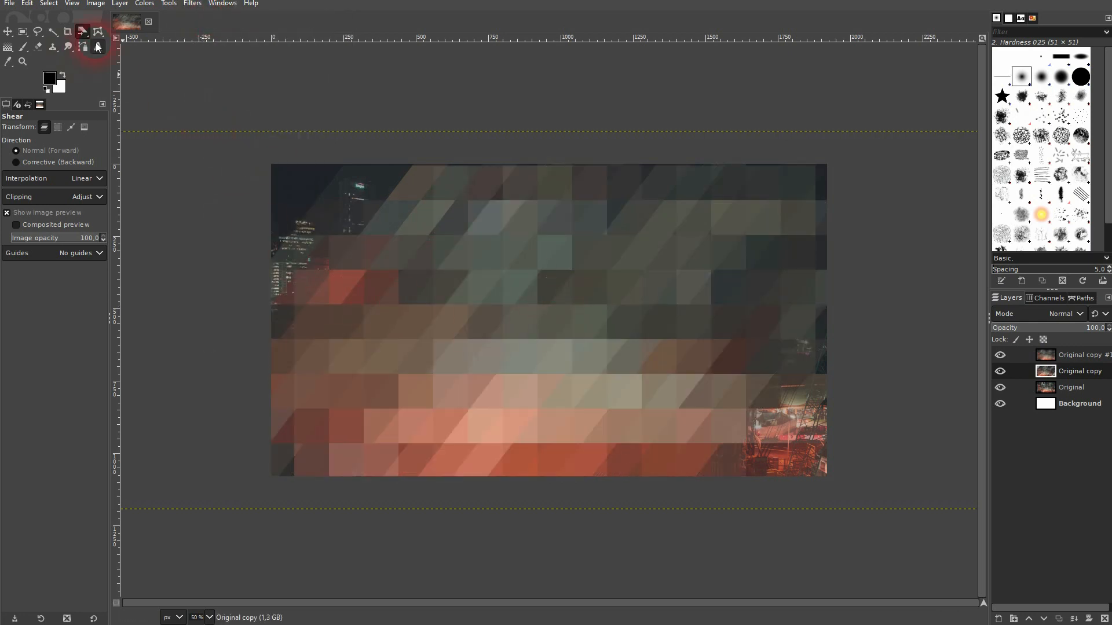
- Shear the pixelized Original copy layer back horizontally with a positive magnitude to form the triangle pattern
click(486, 321)
drag(921, 75, 970, 72)
click(963, 76)
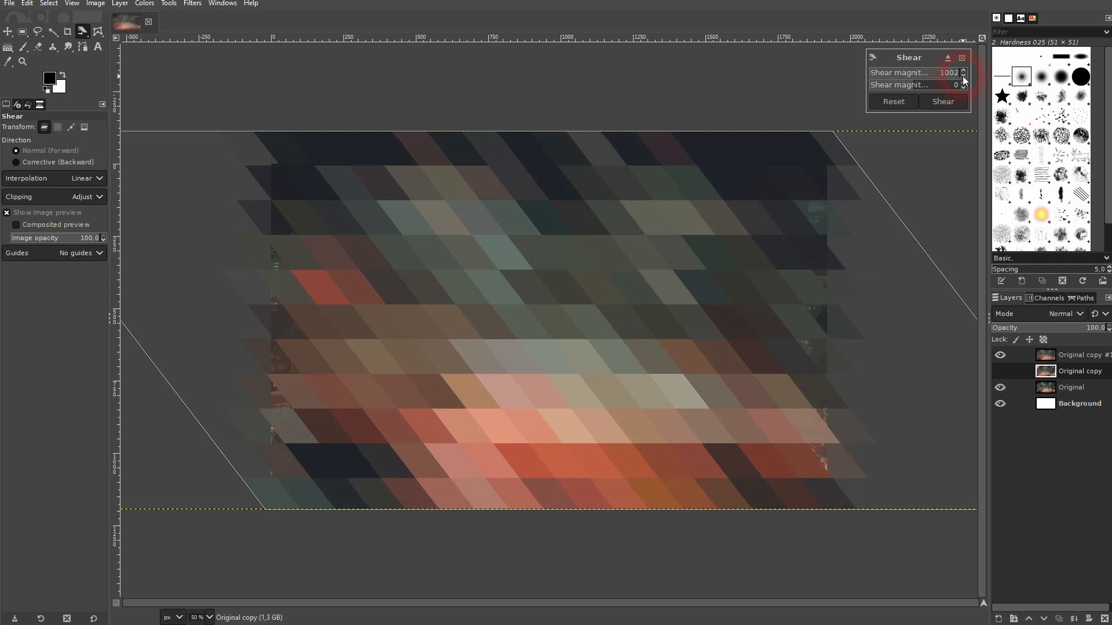
click(950, 102)
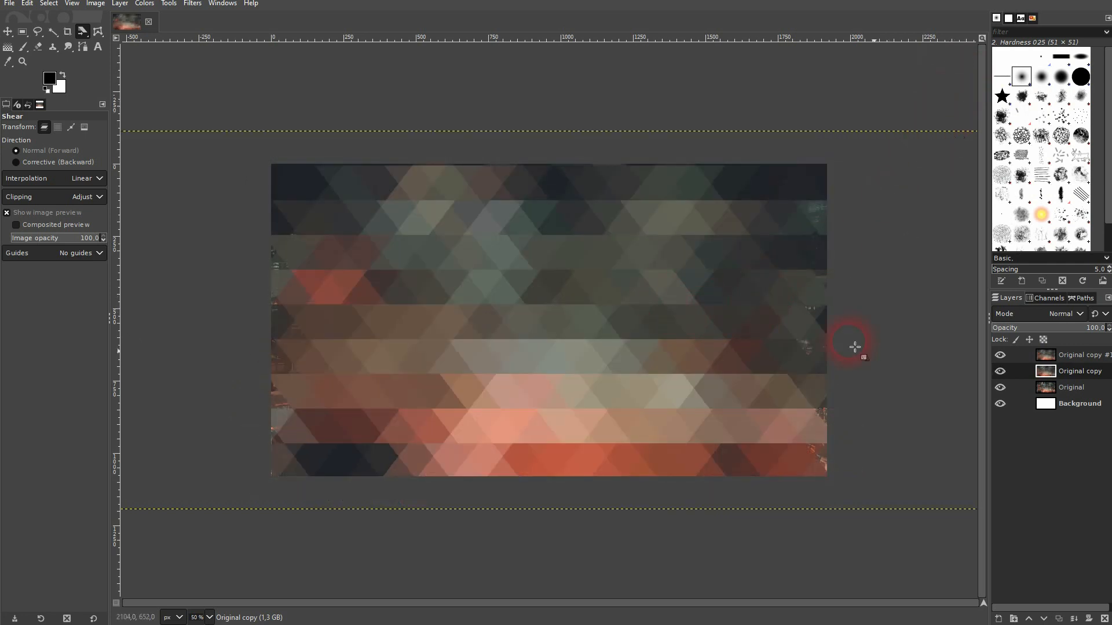
scroll(595, 311, up, 1)
scroll(595, 311, up, 1)
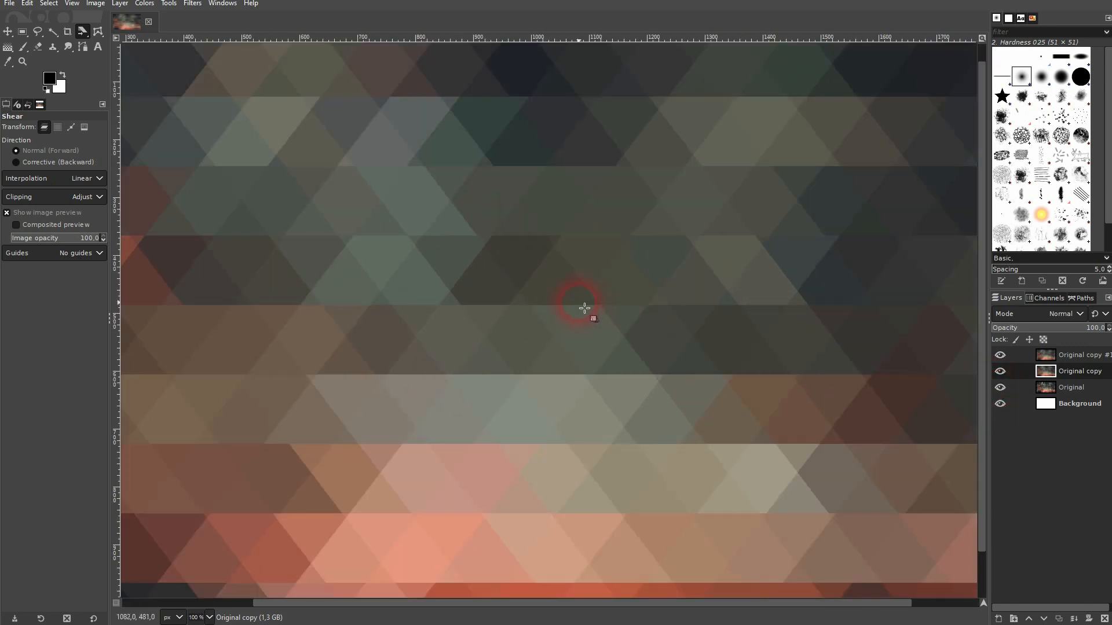
scroll(583, 329, down, 1)
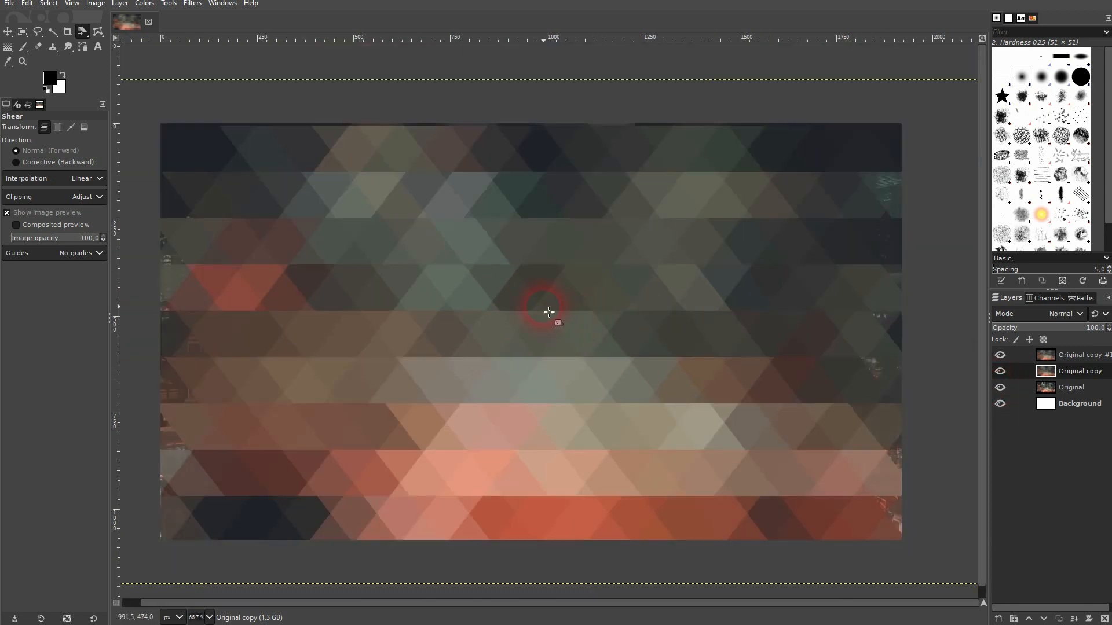
scroll(514, 290, up, 2)
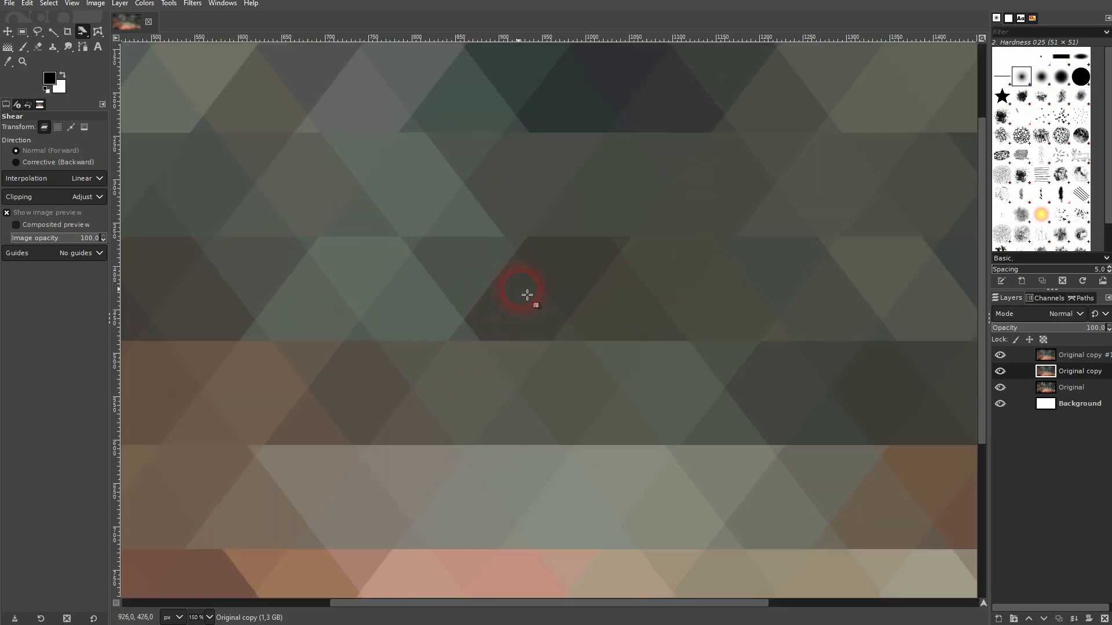
- Move the Original copy layer slightly, and nudge the Original copy #1 layer until the triangle edges of both layers line up
click(8, 31)
drag(573, 291, 587, 295)
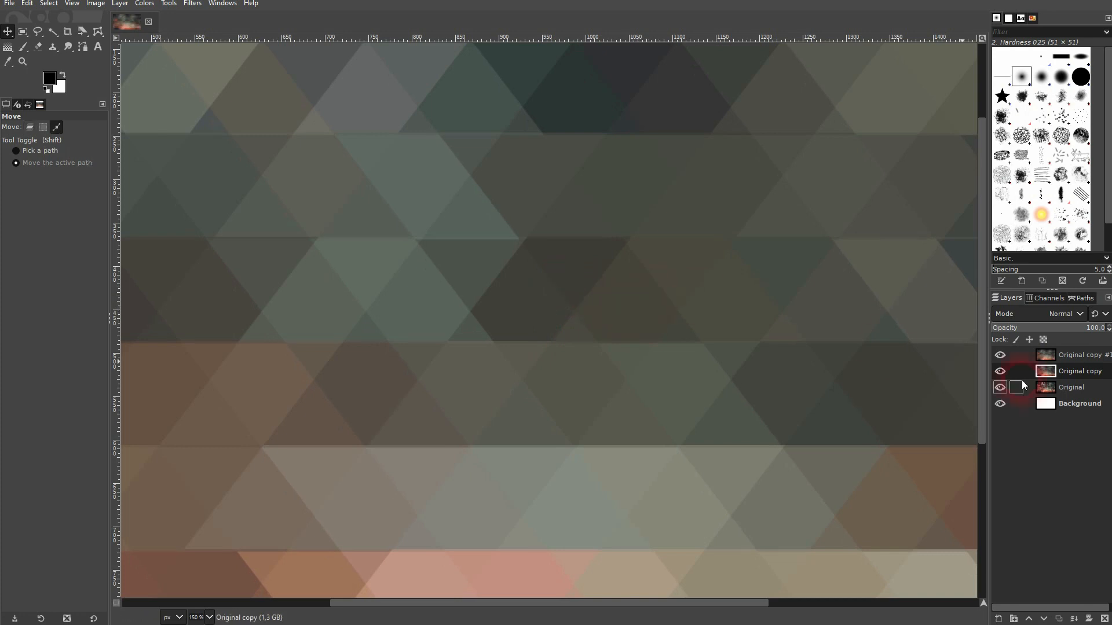
click(1078, 355)
drag(566, 278, 596, 280)
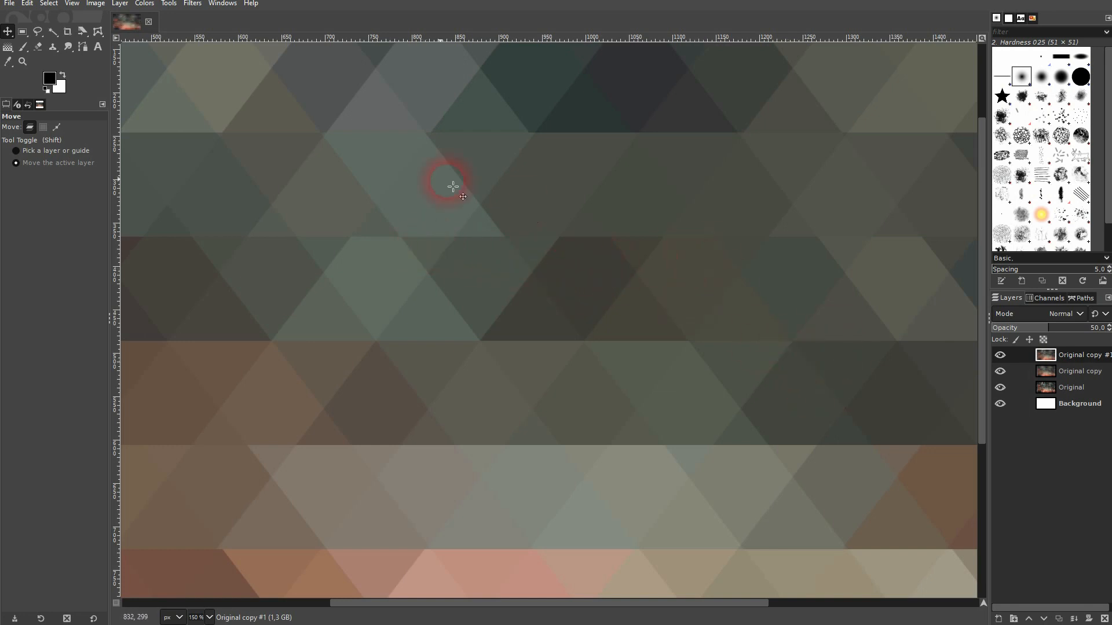
mouse_move(315, 154)
mouse_down()
mouse_move(327, 154)
mouse_move(307, 152)
mouse_up()
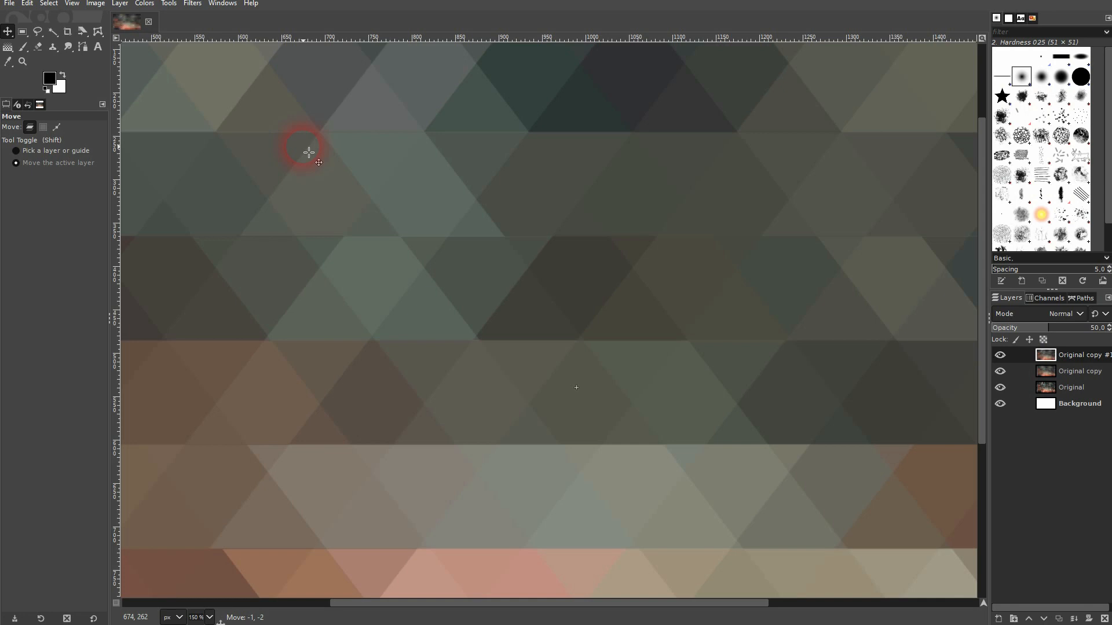
drag(309, 152, 306, 150)
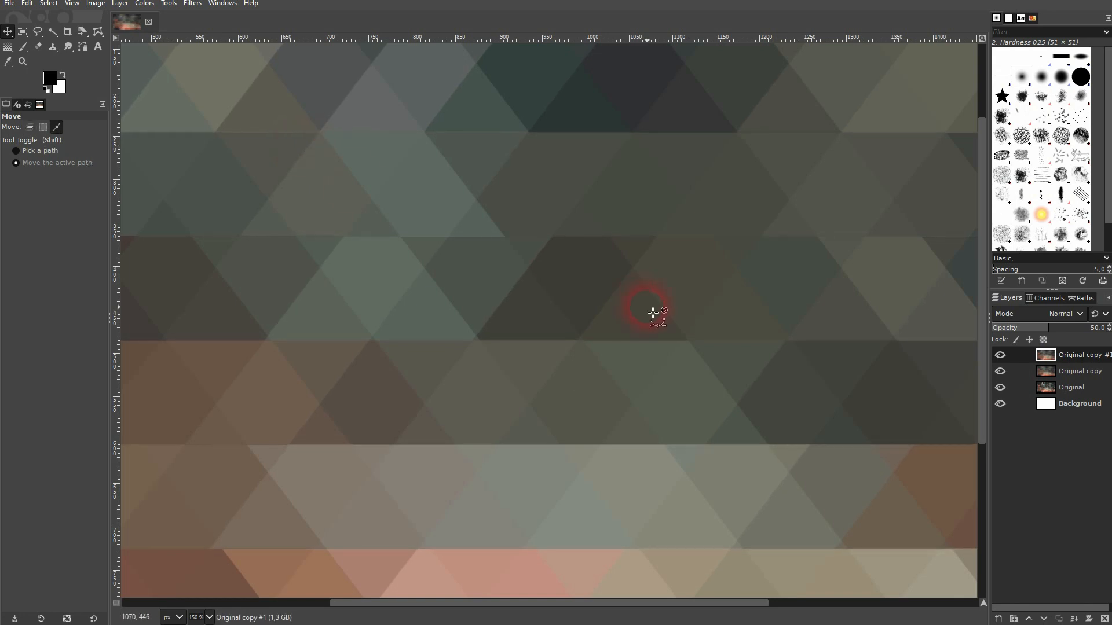
- Merge the Original copy #1 layer down into Original copy, and toggle the merged layer's visibility to compare it with the photo
scroll(651, 307, down, 3)
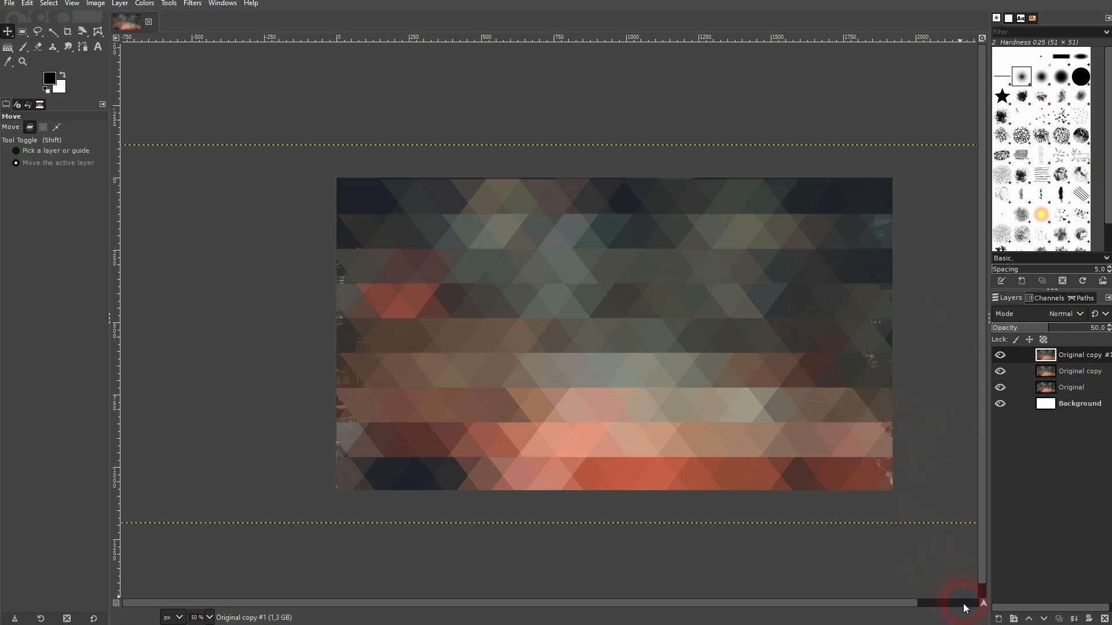
click(964, 603)
click(982, 594)
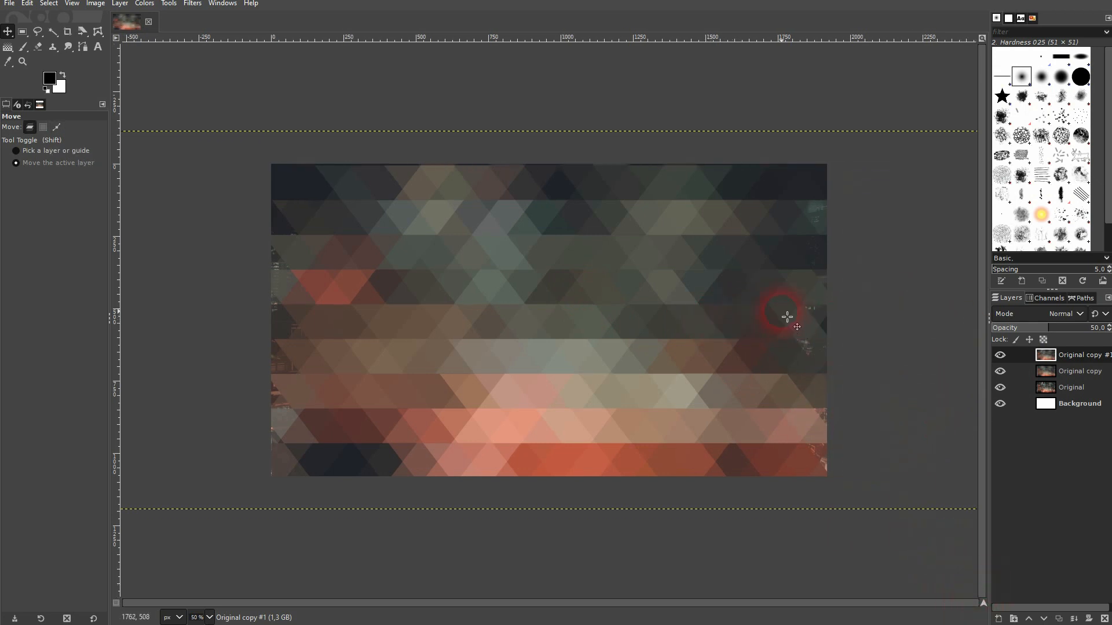
click(600, 404)
click(936, 400)
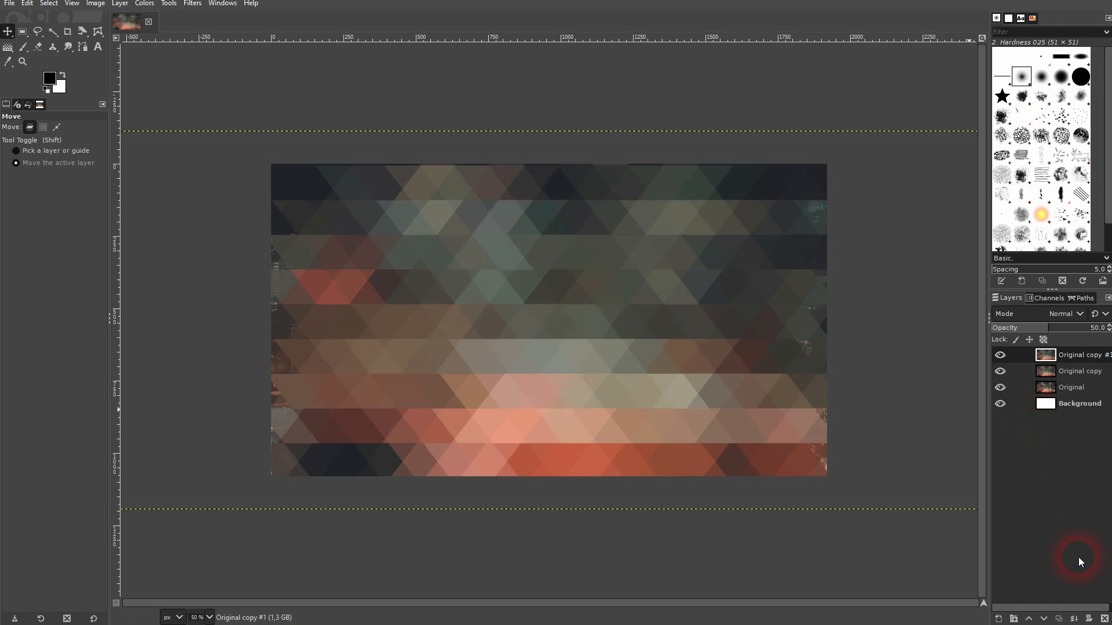
click(1073, 618)
click(1001, 355)
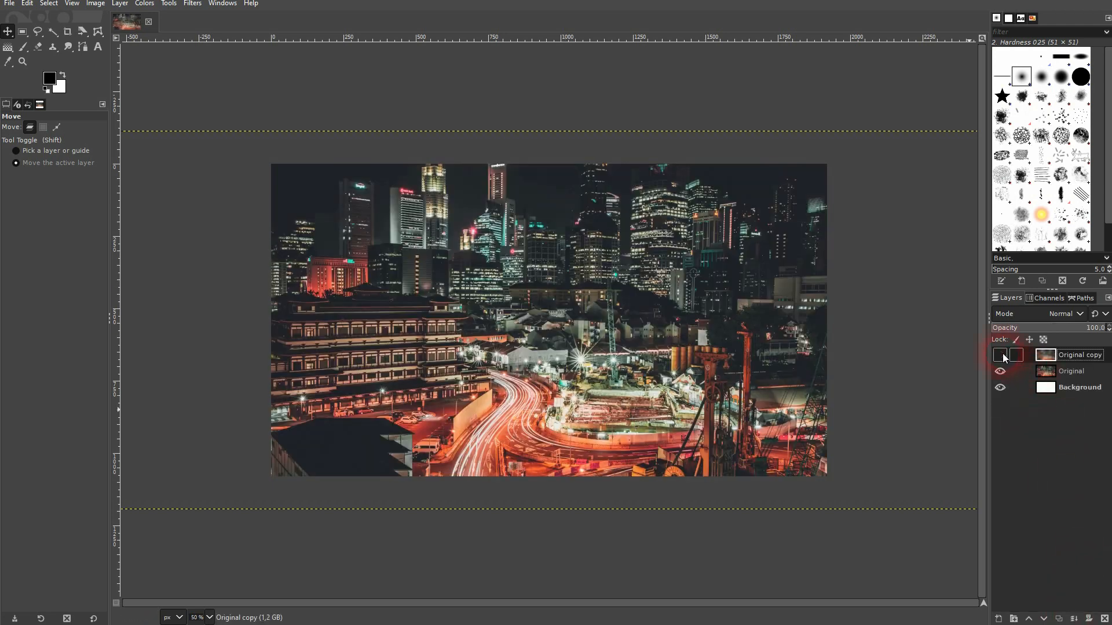
click(1002, 354)
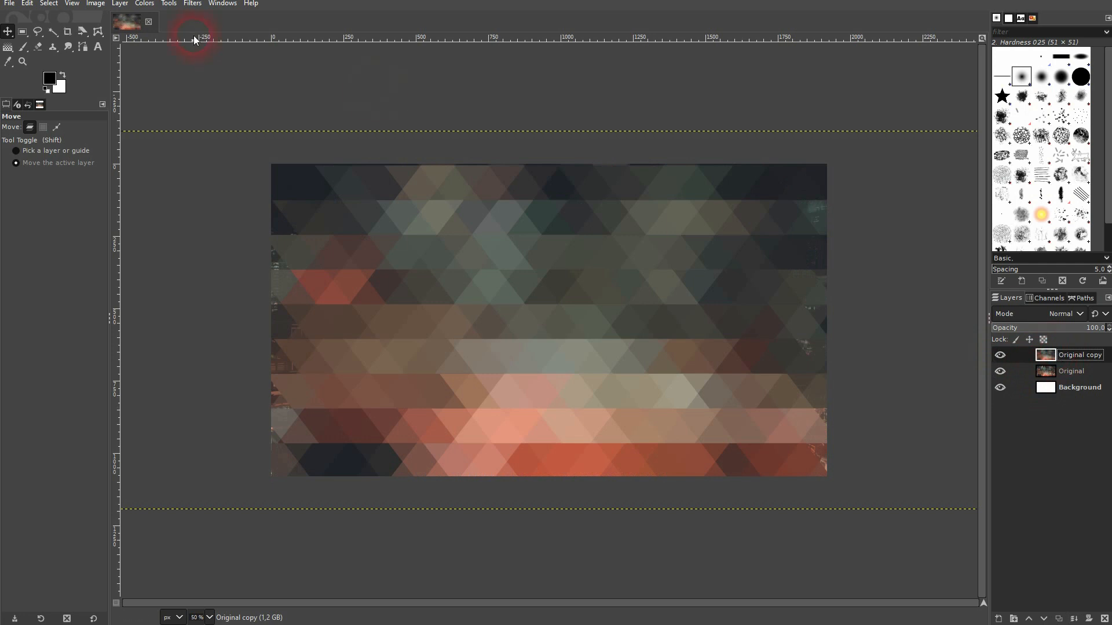
- Scale the merged Original copy layer proportionally to about 5140 × 1687 px so its ragged edges fall outside the canvas
drag(82, 34, 134, 68)
click(618, 349)
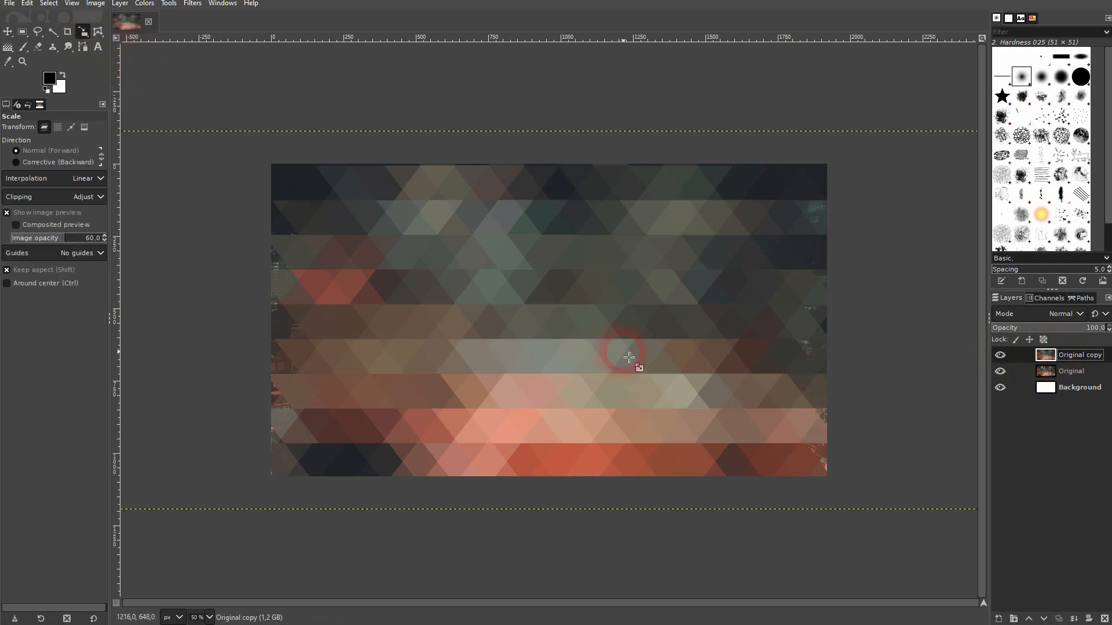
scroll(626, 353, down, 1)
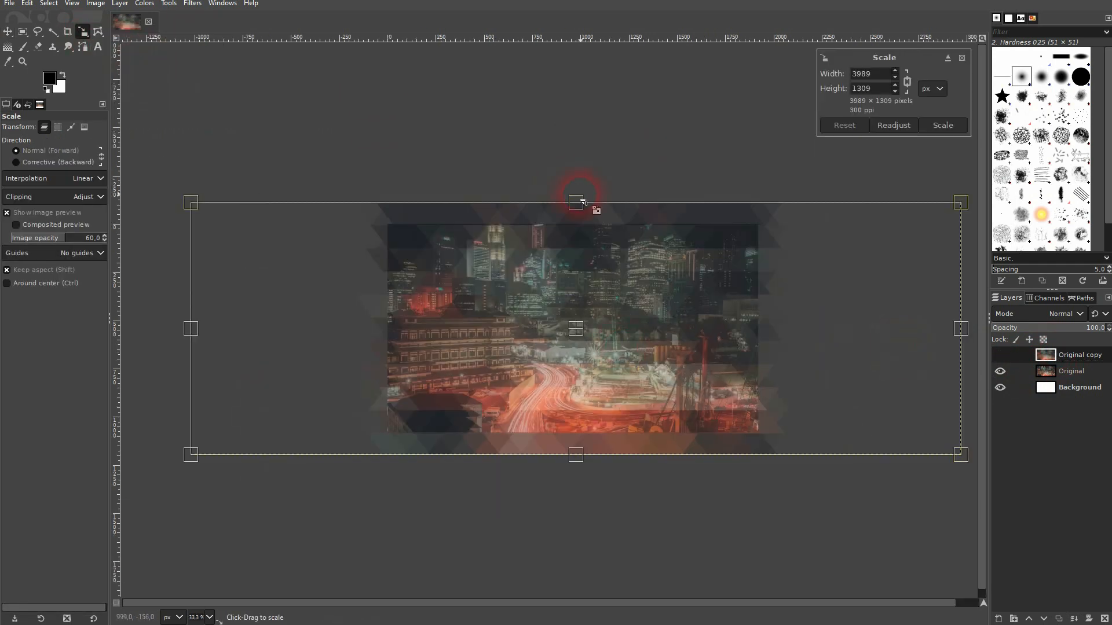
drag(580, 203, 576, 162)
drag(582, 460, 584, 495)
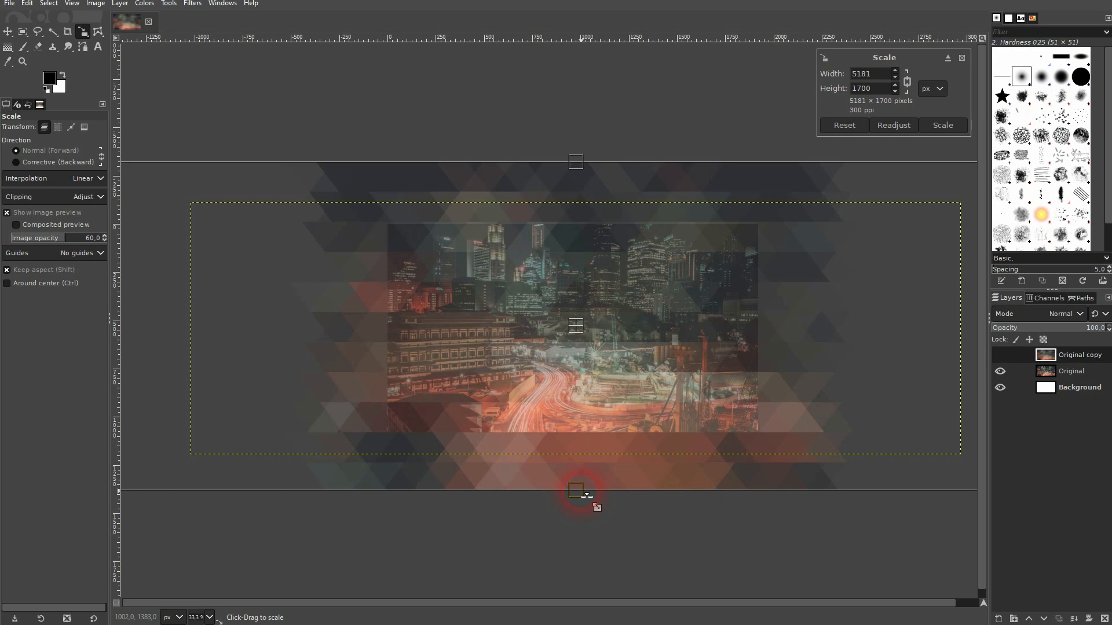
scroll(561, 209, up, 2)
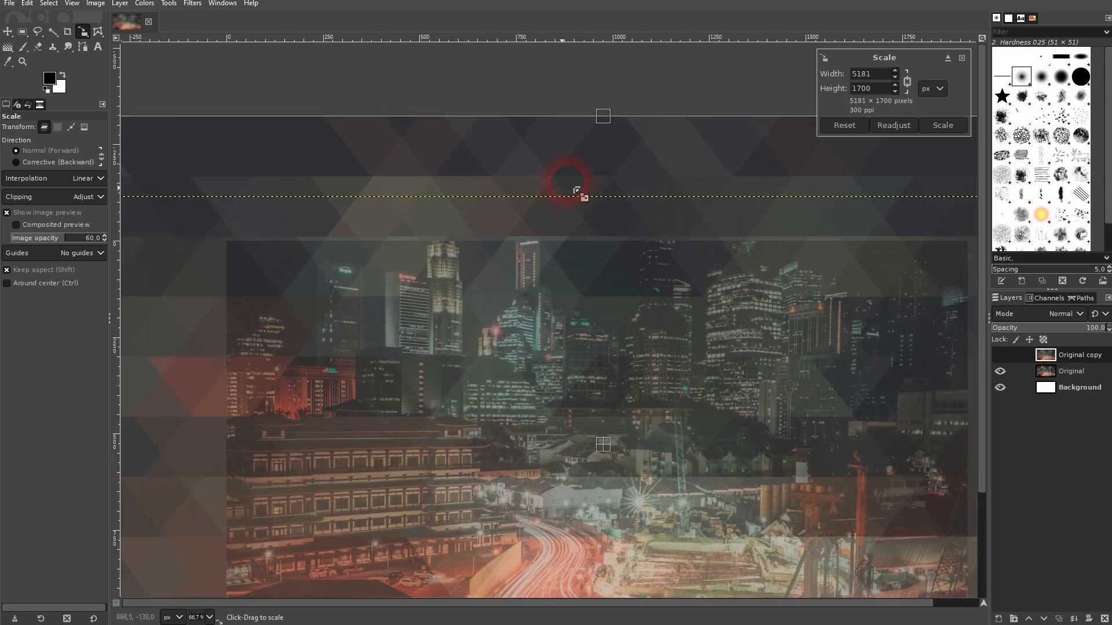
drag(605, 124, 602, 129)
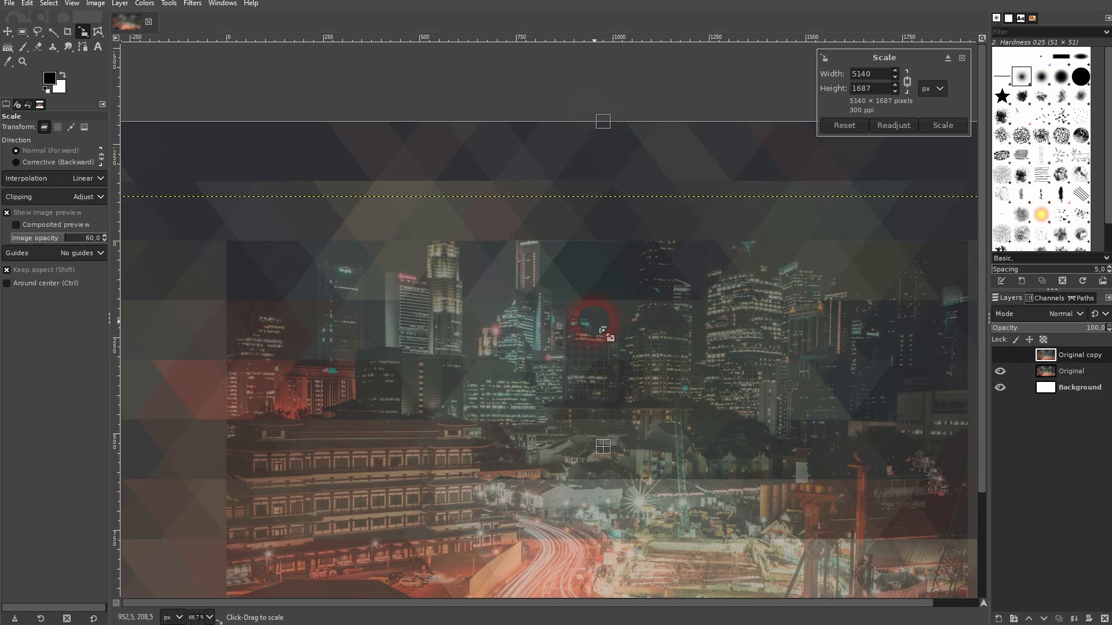
scroll(601, 330, down, 2)
click(948, 127)
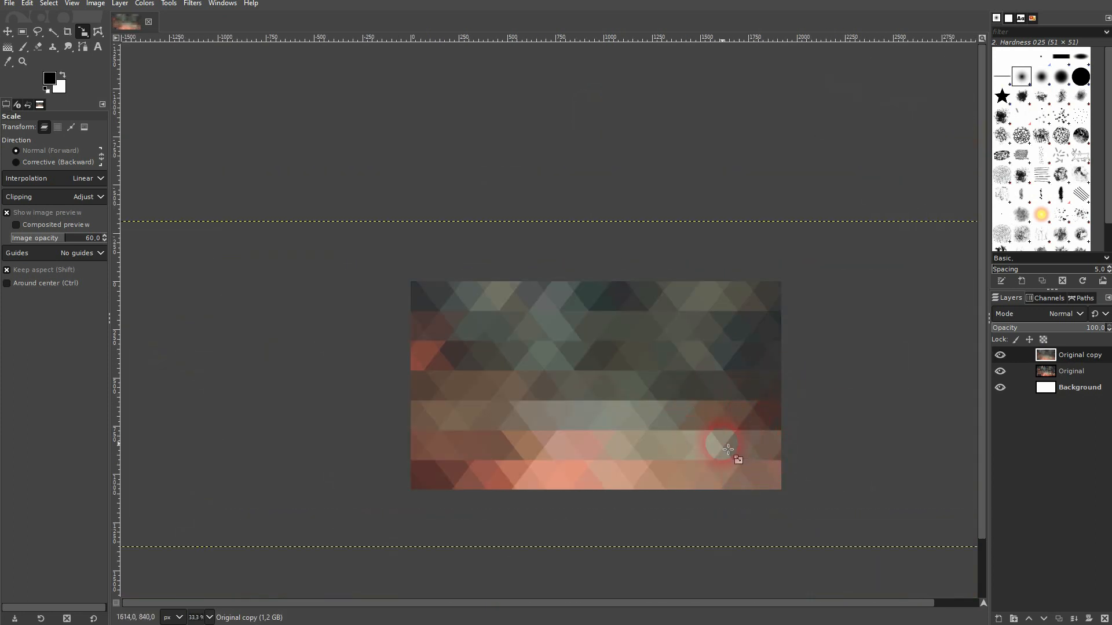
scroll(724, 448, up, 1)
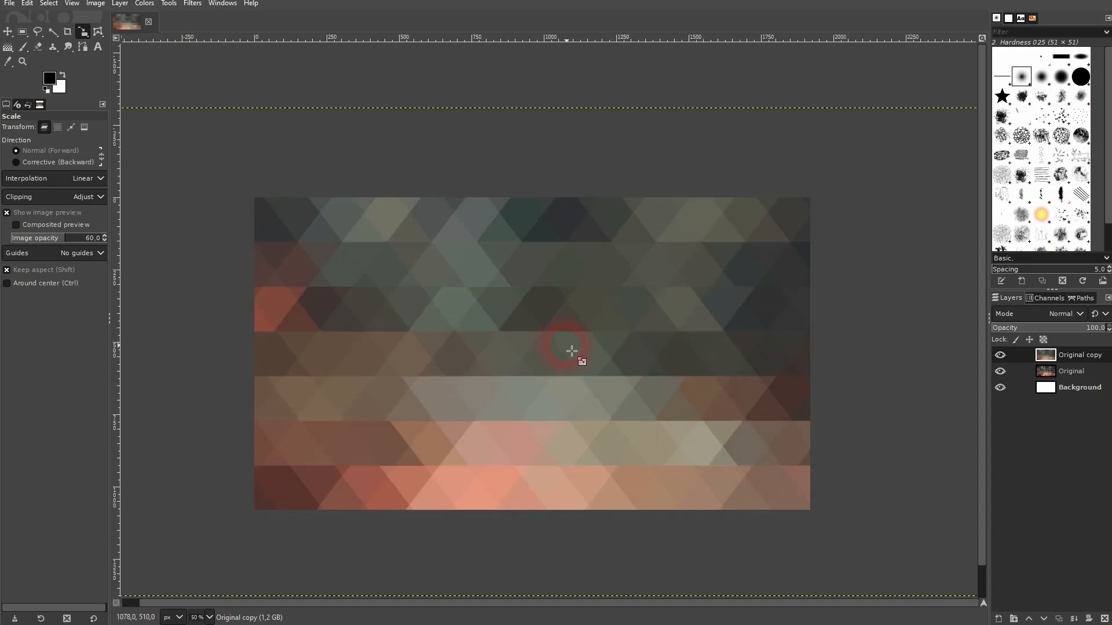